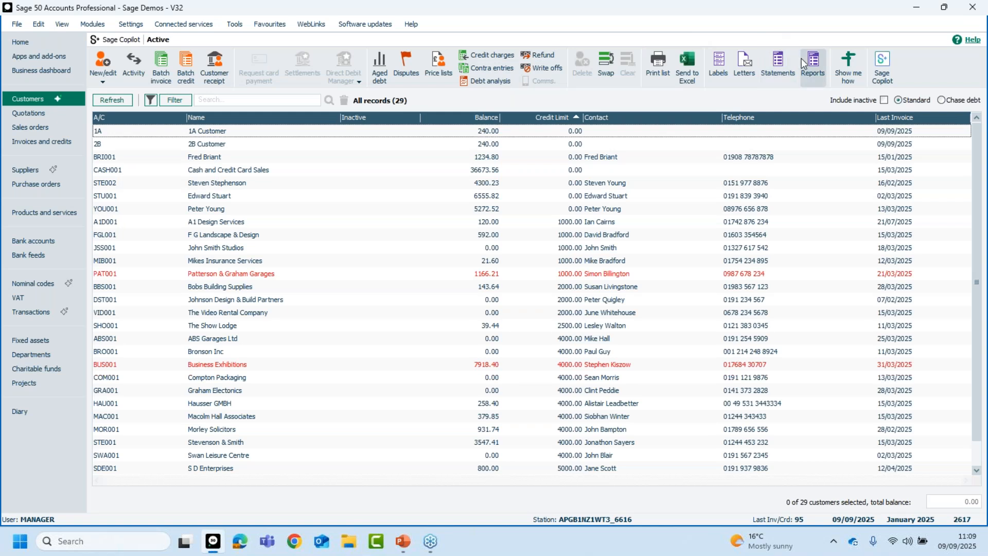
- Preview the Customer List report from the customer details reports, keeping the default criteria
{"action": "left_click", "coordinate": [812, 64]}
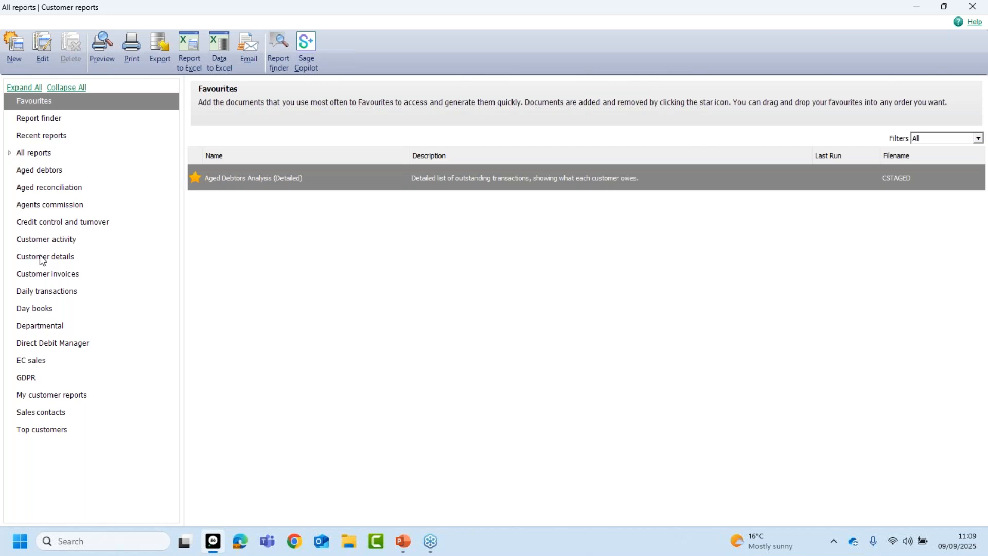
{"action": "left_click", "coordinate": [41, 256]}
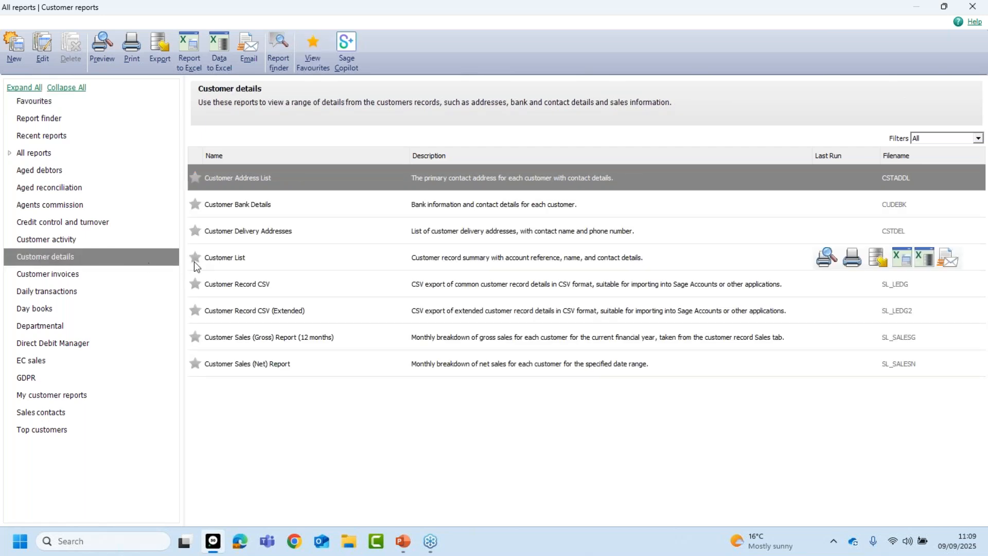
{"action": "left_click", "coordinate": [242, 261]}
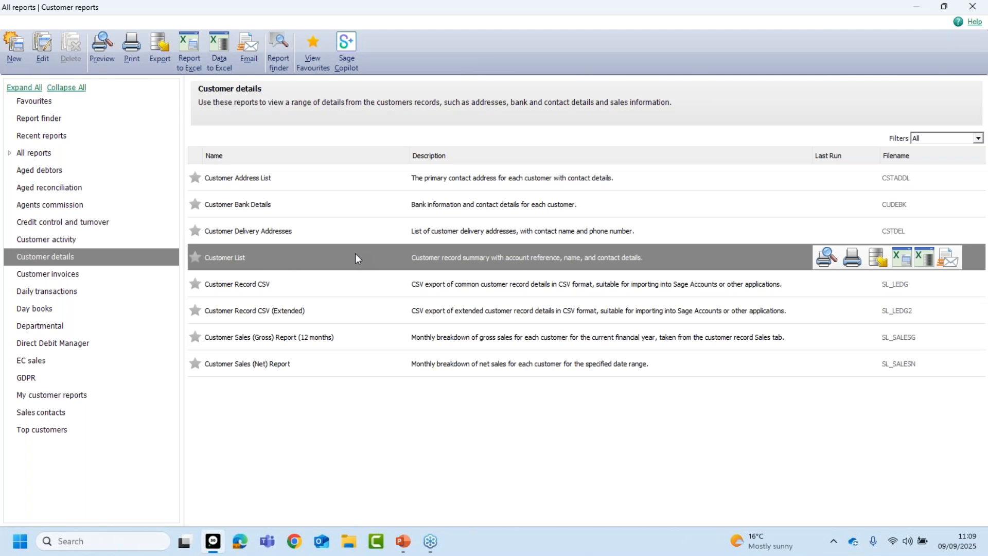
{"action": "left_click", "coordinate": [827, 257]}
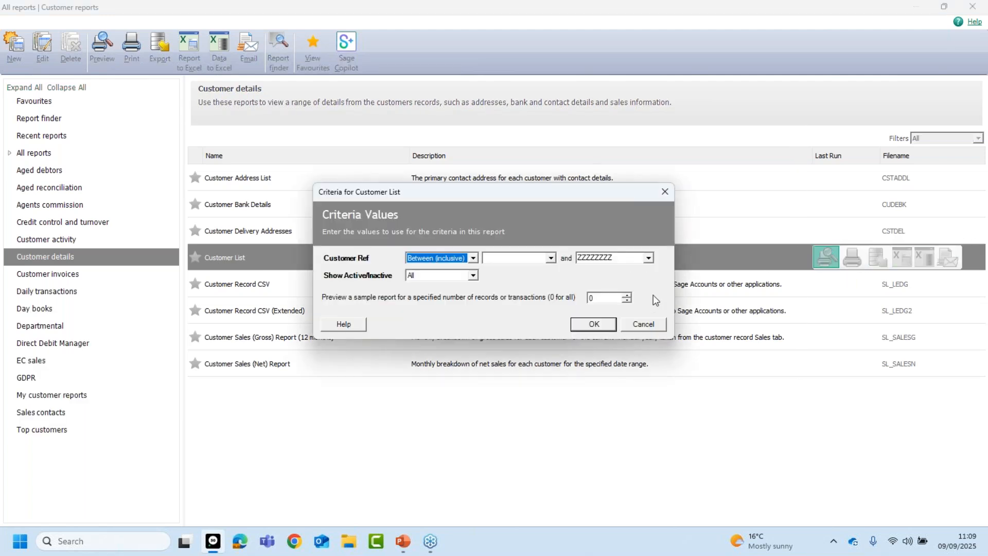
{"action": "left_click", "coordinate": [603, 331]}
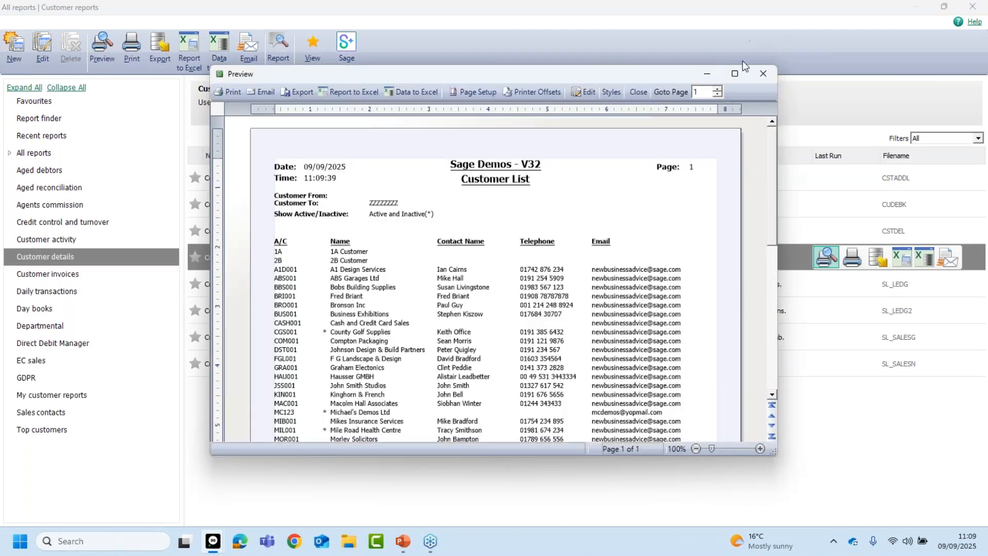
- Examine the enlarged Customer List preview, including its header, criteria lines and column headings, and close it
{"action": "left_click", "coordinate": [735, 76]}
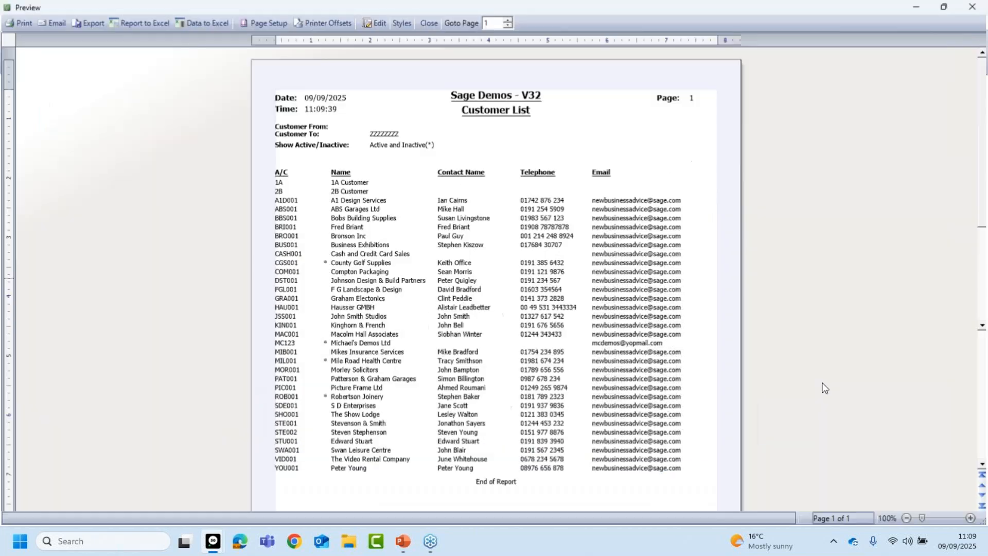
{"action": "left_click", "coordinate": [970, 519]}
{"action": "left_click", "coordinate": [971, 518]}
{"action": "left_click", "coordinate": [971, 518]}
{"action": "left_click", "coordinate": [970, 518]}
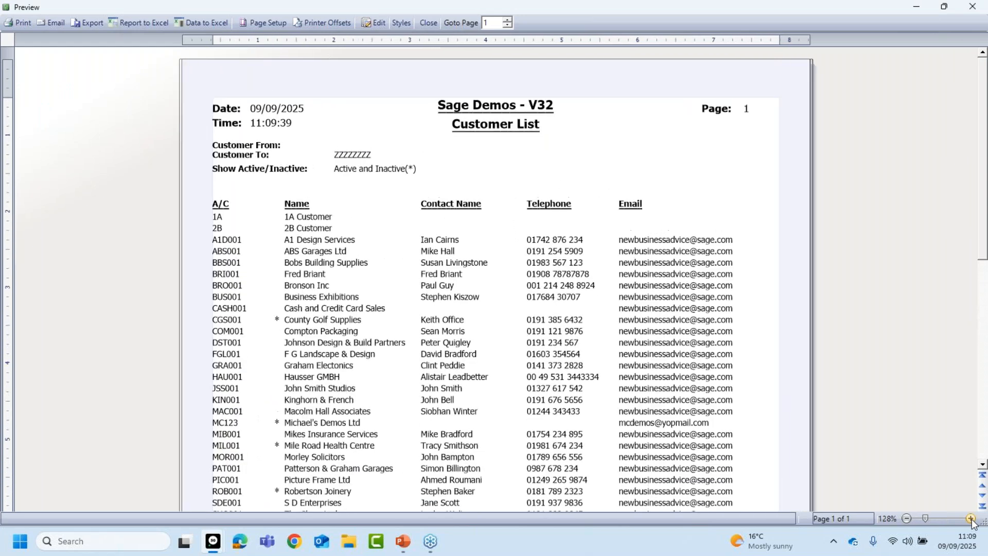
{"action": "left_click", "coordinate": [971, 518]}
{"action": "left_click", "coordinate": [970, 518]}
{"action": "left_click", "coordinate": [970, 518]}
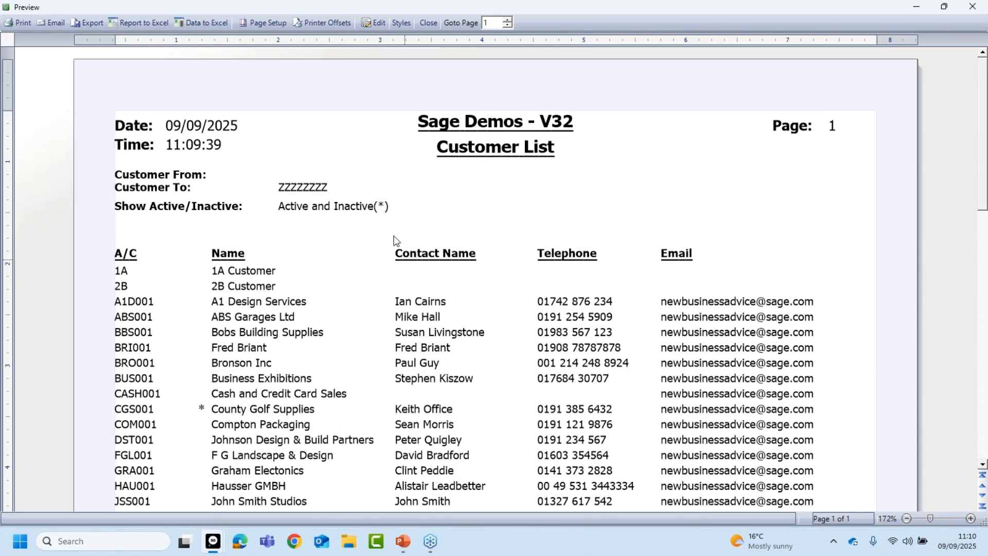
{"action": "left_click", "coordinate": [428, 24]}
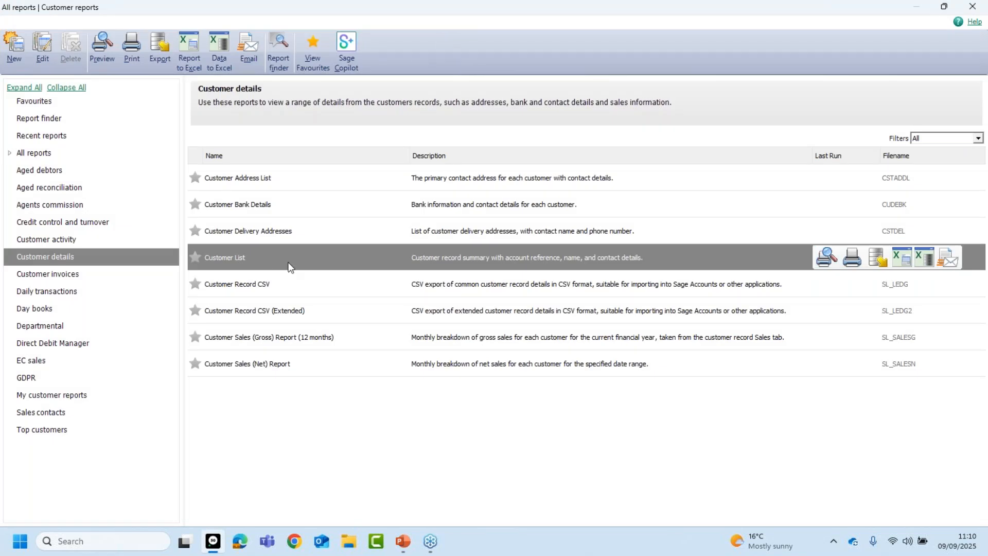
- Open the Customer List report for editing, preview it with the default criteria and return to the design view
{"action": "left_click", "coordinate": [44, 46]}
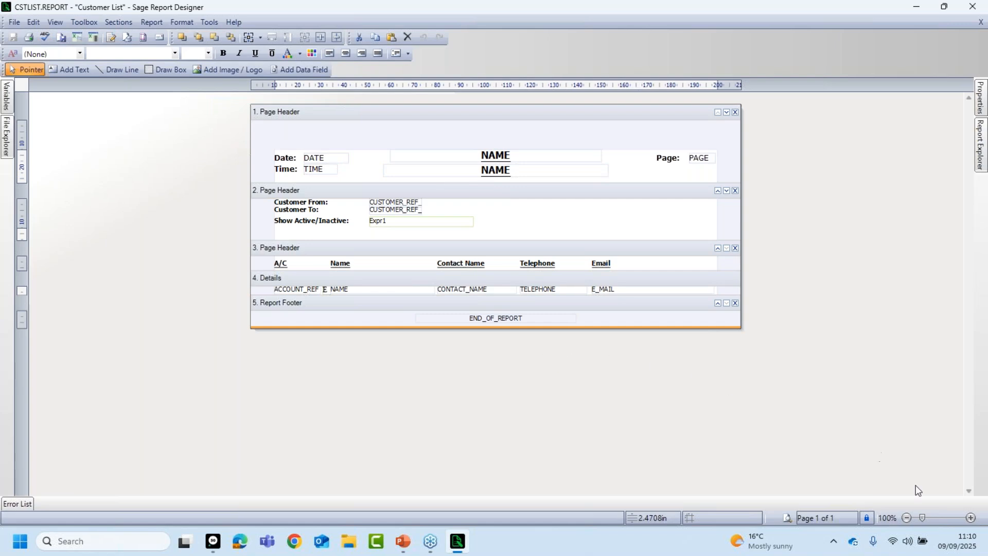
{"action": "left_click", "coordinate": [970, 518]}
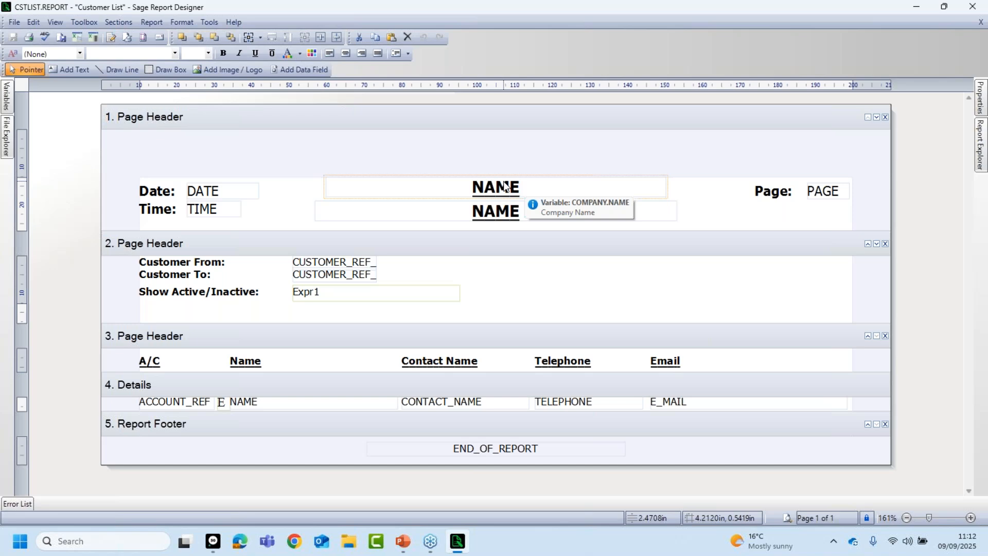
{"action": "left_click", "coordinate": [787, 517]}
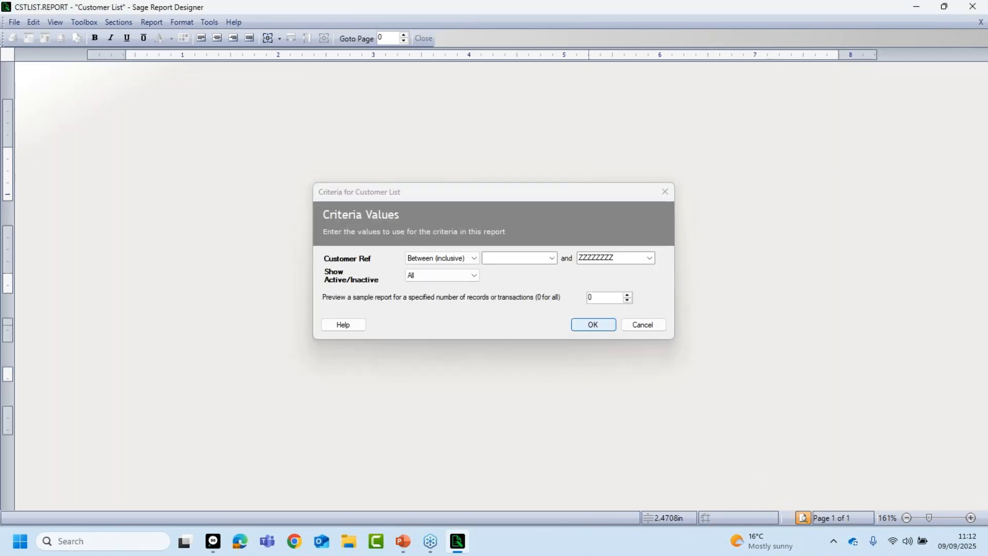
{"action": "left_click", "coordinate": [591, 324]}
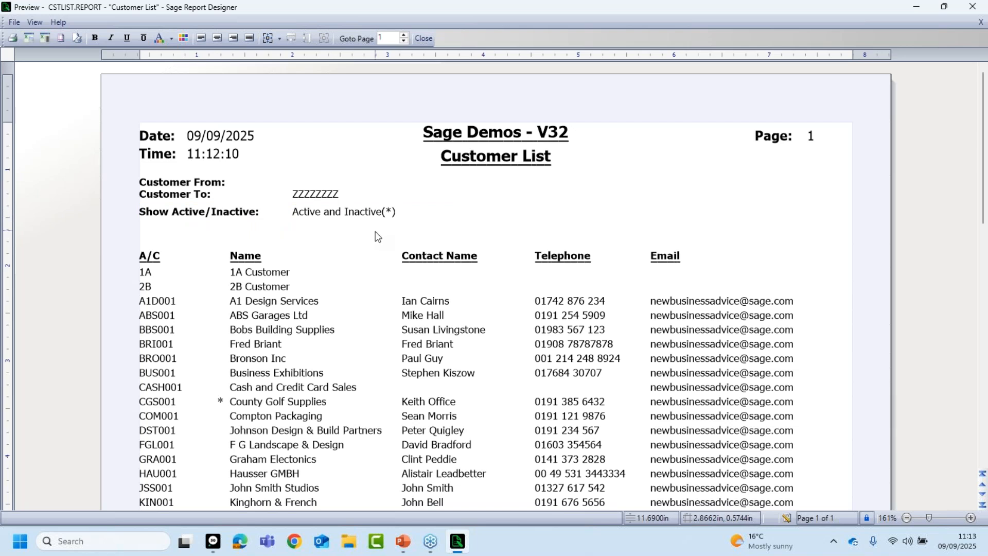
{"action": "left_click", "coordinate": [786, 518]}
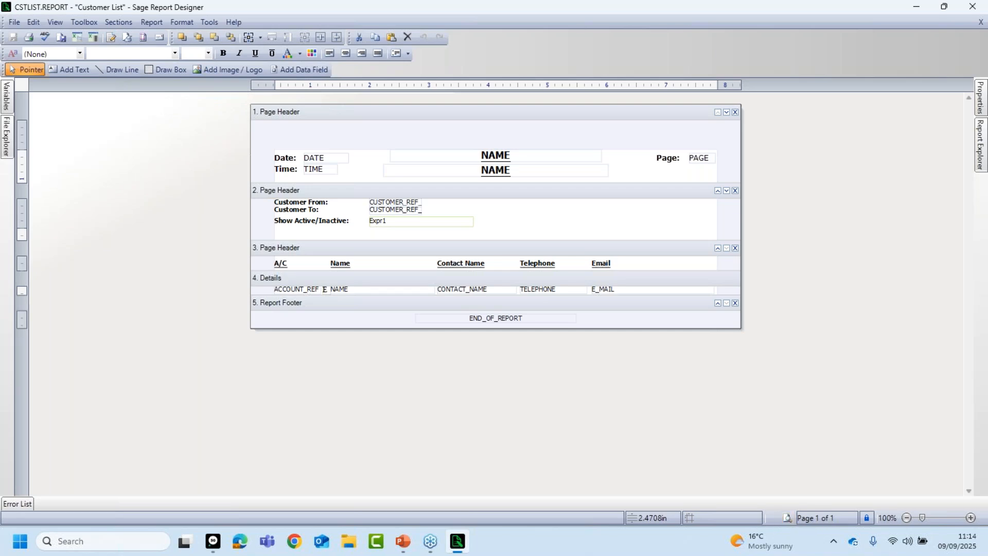
- Delete the Email heading from the third page header and the E_MAIL field from the Details section
{"action": "left_click", "coordinate": [971, 518]}
{"action": "left_click", "coordinate": [970, 518]}
{"action": "left_click", "coordinate": [968, 519]}
{"action": "left_click", "coordinate": [969, 517]}
{"action": "left_click", "coordinate": [969, 517]}
{"action": "left_click", "coordinate": [970, 518]}
{"action": "left_click", "coordinate": [971, 519]}
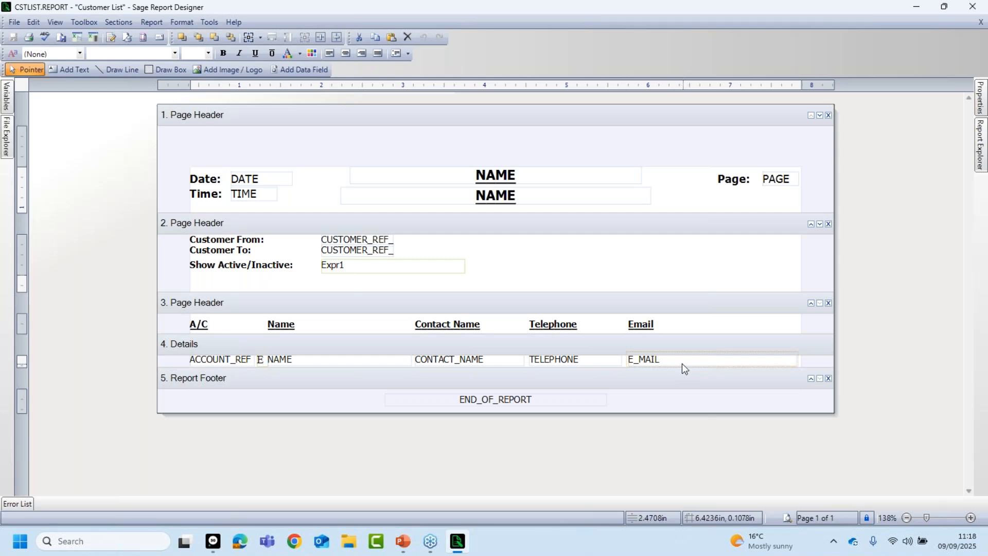
{"action": "left_click", "coordinate": [651, 326]}
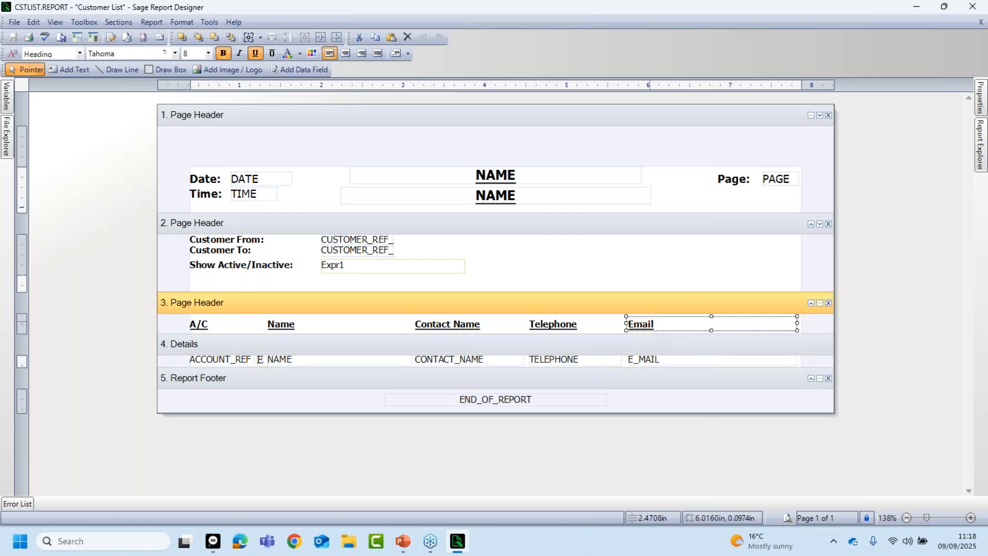
{"action": "key", "text": "Delete"}
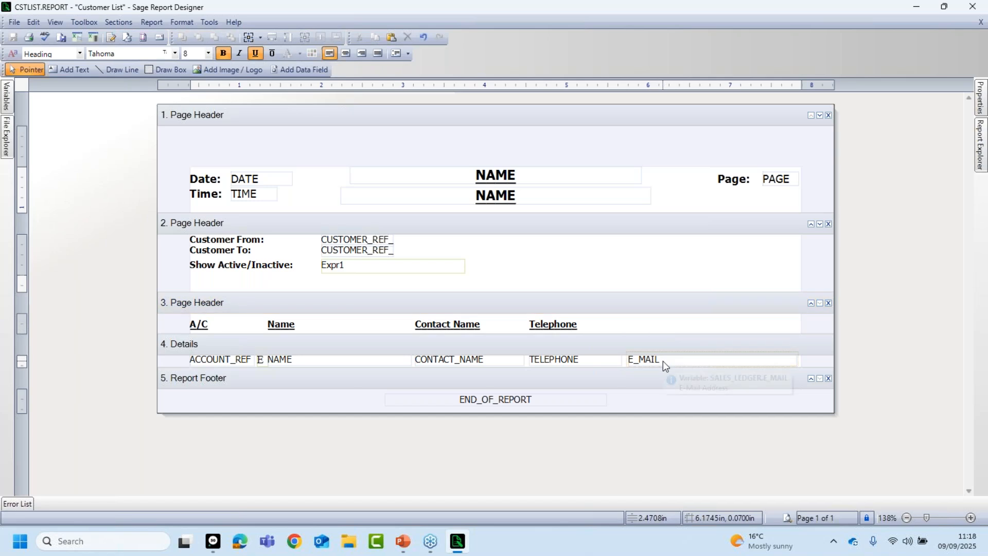
{"action": "left_click", "coordinate": [663, 360]}
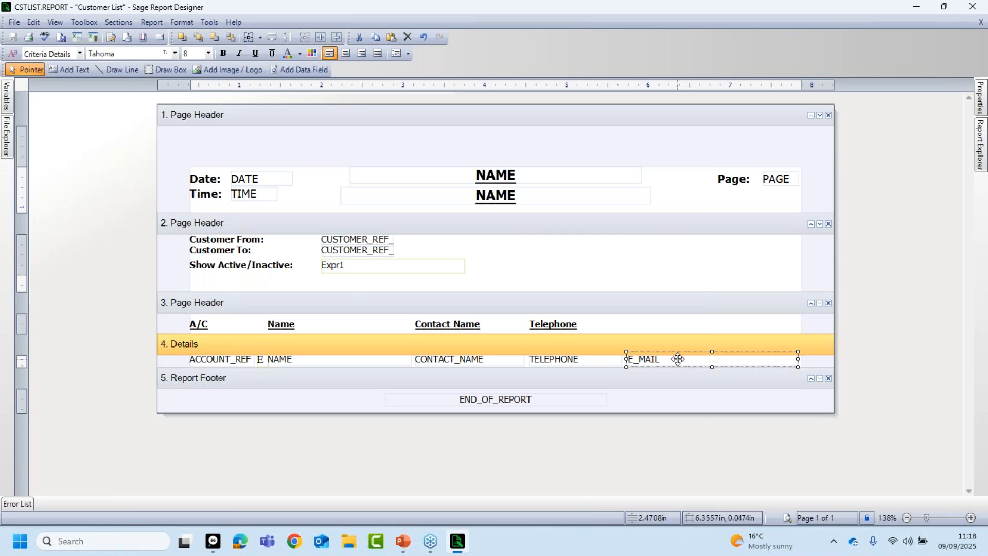
{"action": "key", "text": "Delete"}
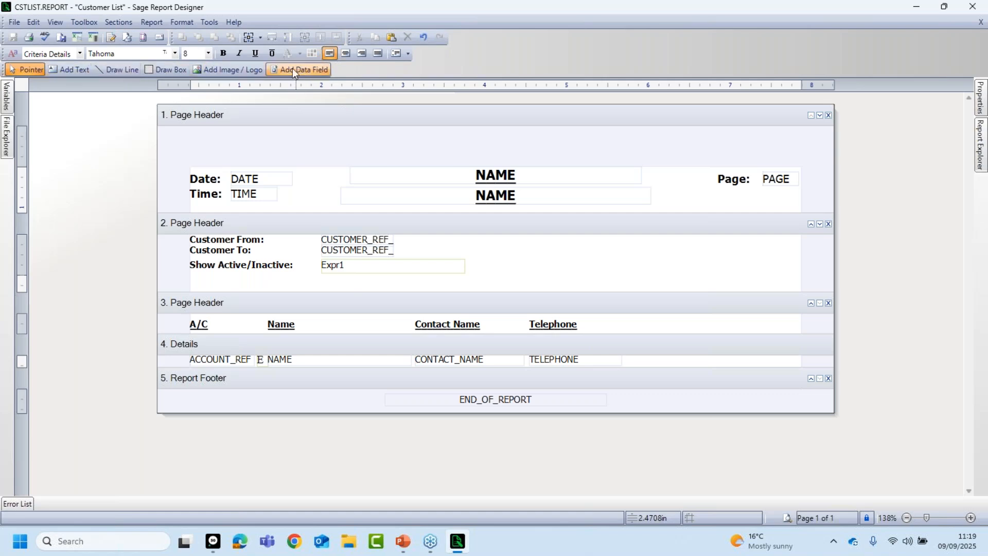
{"action": "left_click", "coordinate": [57, 22]}
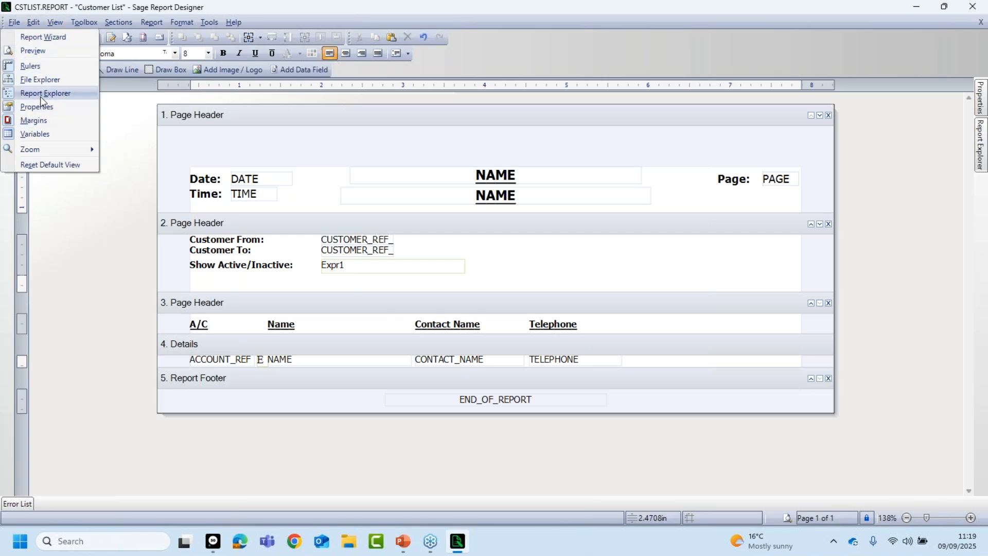
{"action": "mouse_move", "coordinate": [83, 22]}
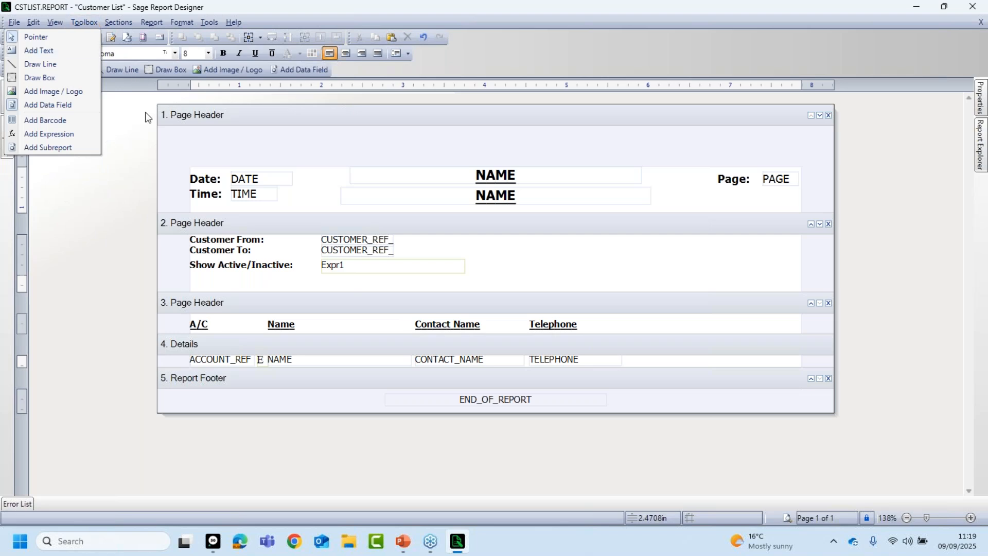
{"action": "left_click", "coordinate": [120, 142]}
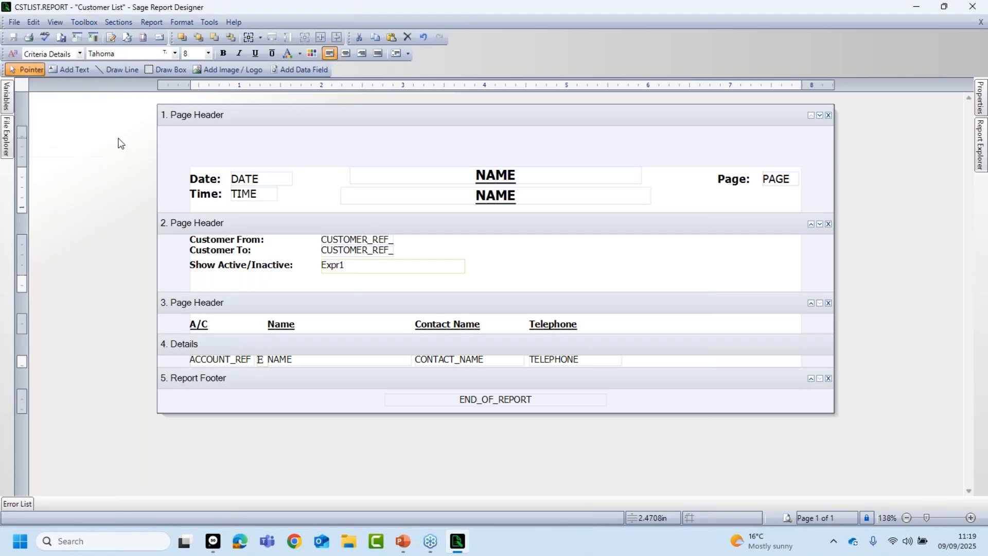
{"action": "left_click", "coordinate": [86, 20]}
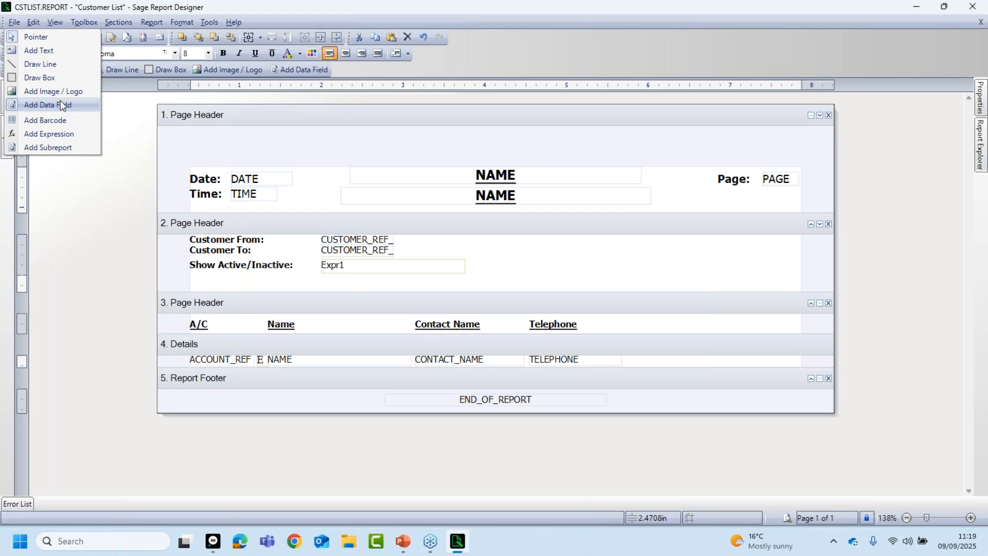
{"action": "left_click", "coordinate": [132, 110]}
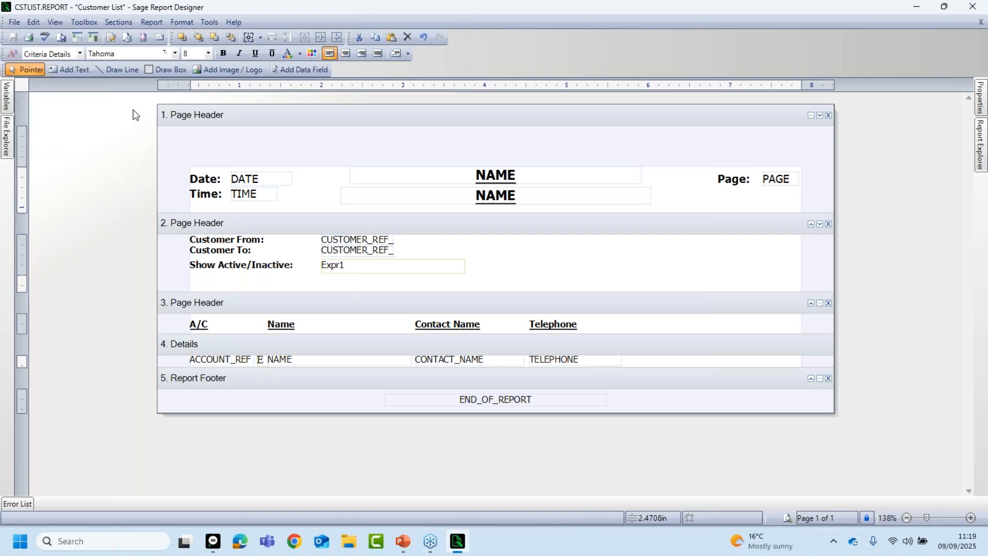
- Add the CREDIT_LIMIT data field from the SALES_LEDGER table to the Details section, after TELEPHONE
{"action": "left_click", "coordinate": [310, 69]}
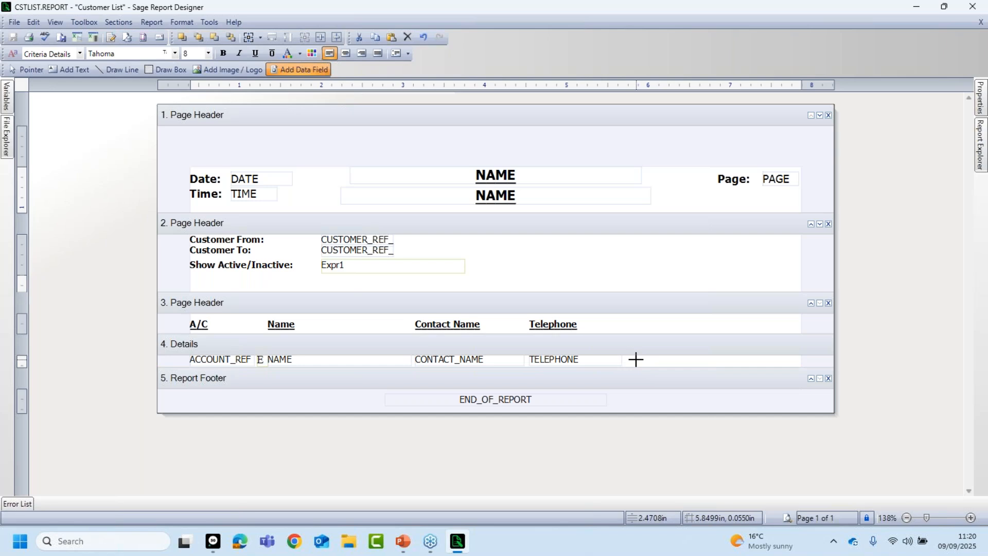
{"action": "left_click_drag", "start_coordinate": [635, 359], "coordinate": [664, 381]}
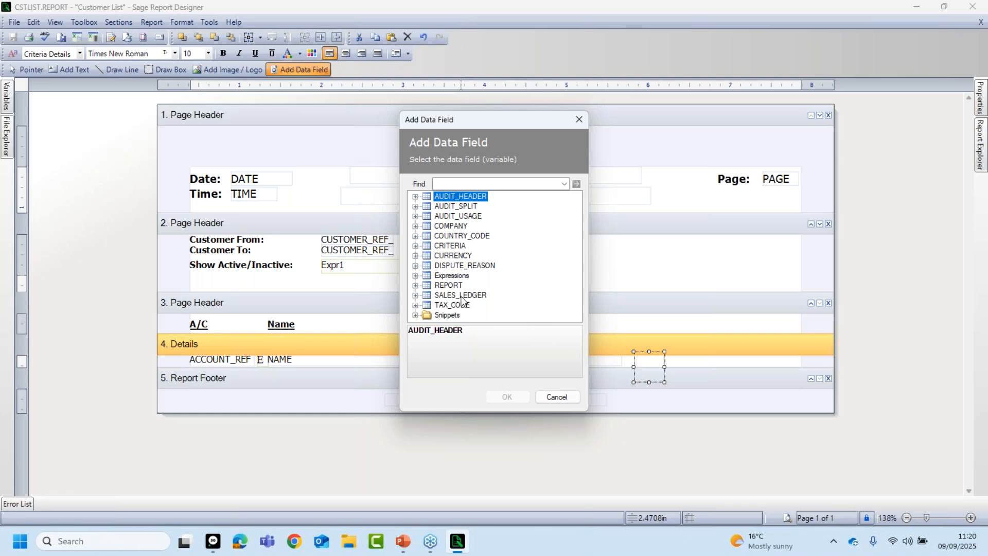
{"action": "left_click", "coordinate": [416, 296]}
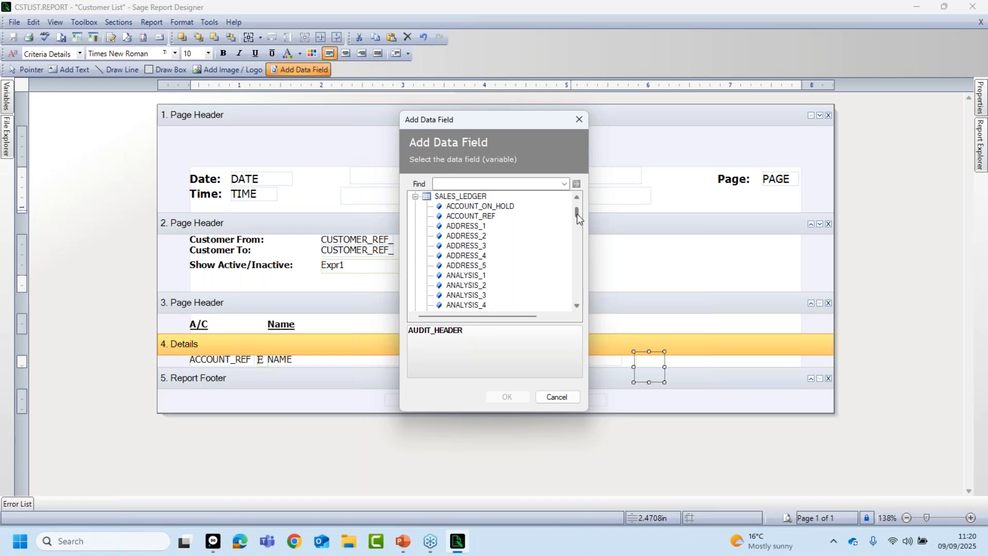
{"action": "mouse_move", "coordinate": [576, 214]}
{"action": "left_mouse_down"}
{"action": "mouse_move", "coordinate": [575, 303]}
{"action": "mouse_move", "coordinate": [576, 234]}
{"action": "left_mouse_up"}
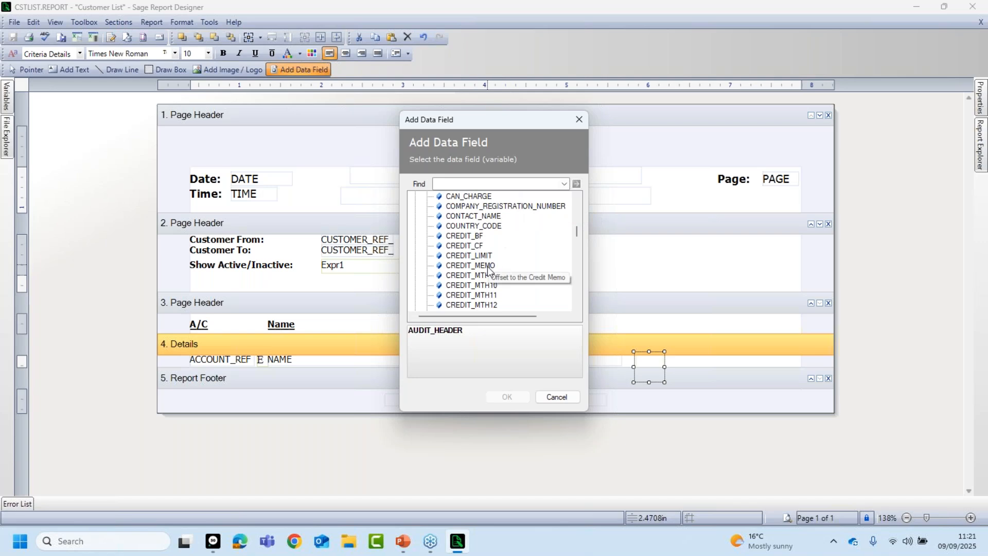
{"action": "left_click", "coordinate": [469, 257]}
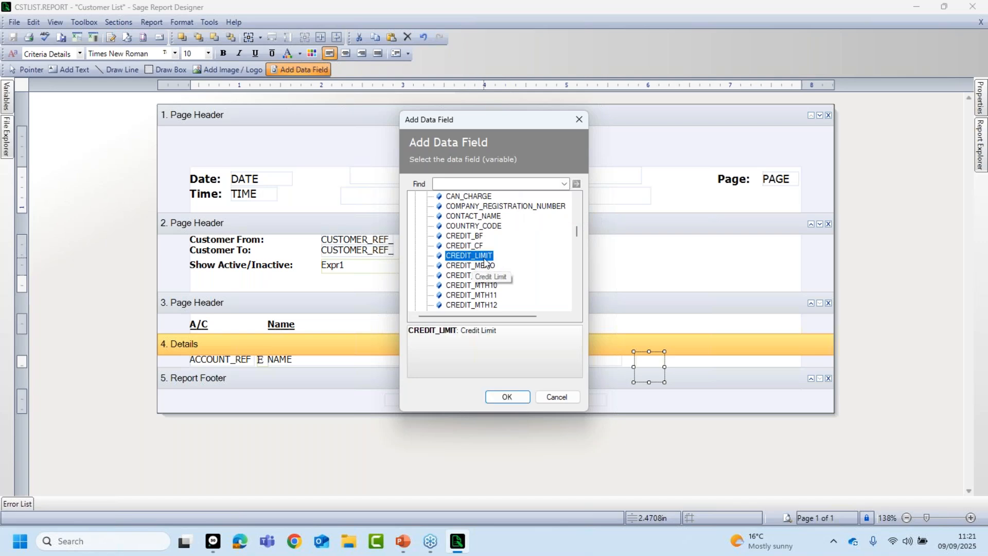
{"action": "left_click", "coordinate": [507, 396]}
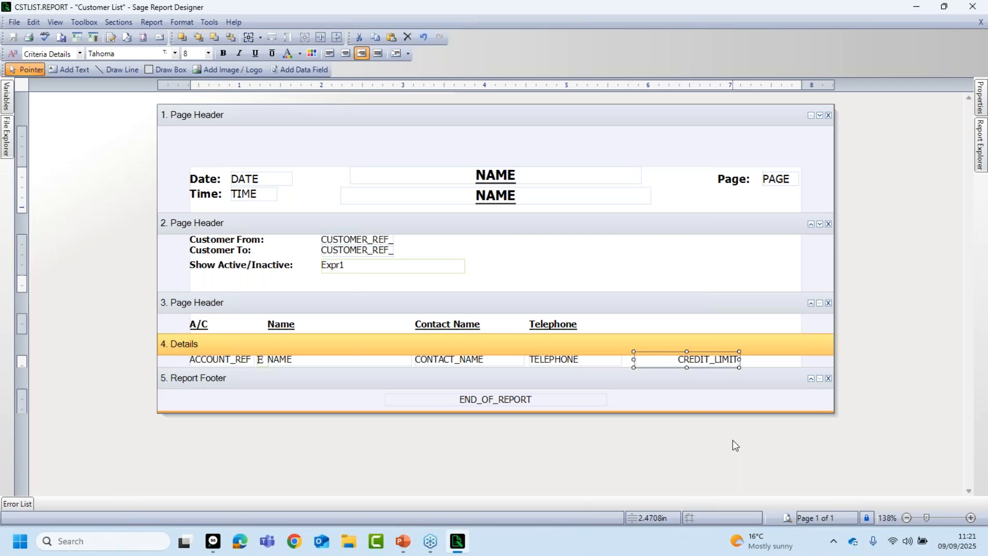
{"action": "left_click", "coordinate": [882, 449]}
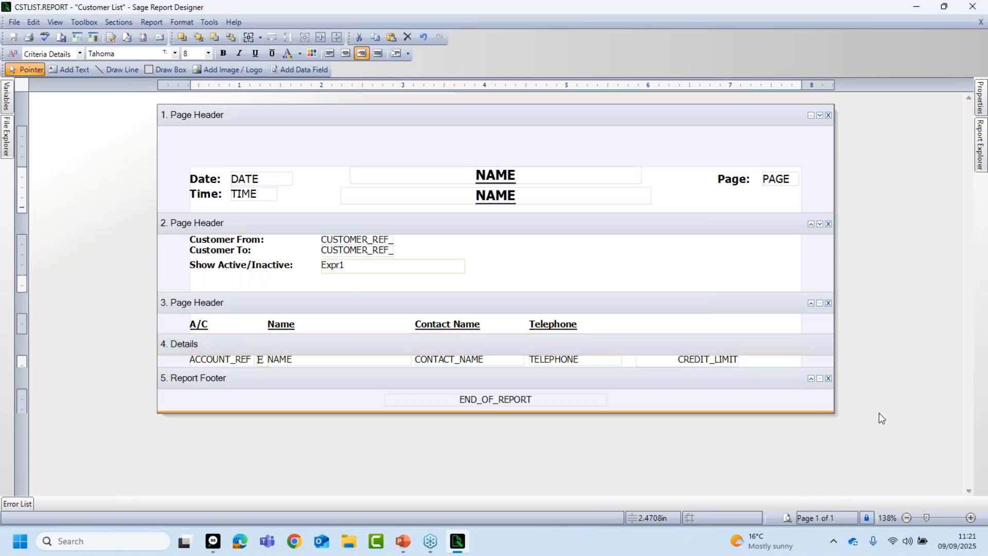
- Delete the CREDIT_LIMIT field from the Details section
{"action": "left_click", "coordinate": [719, 359]}
{"action": "key", "text": "Delete"}
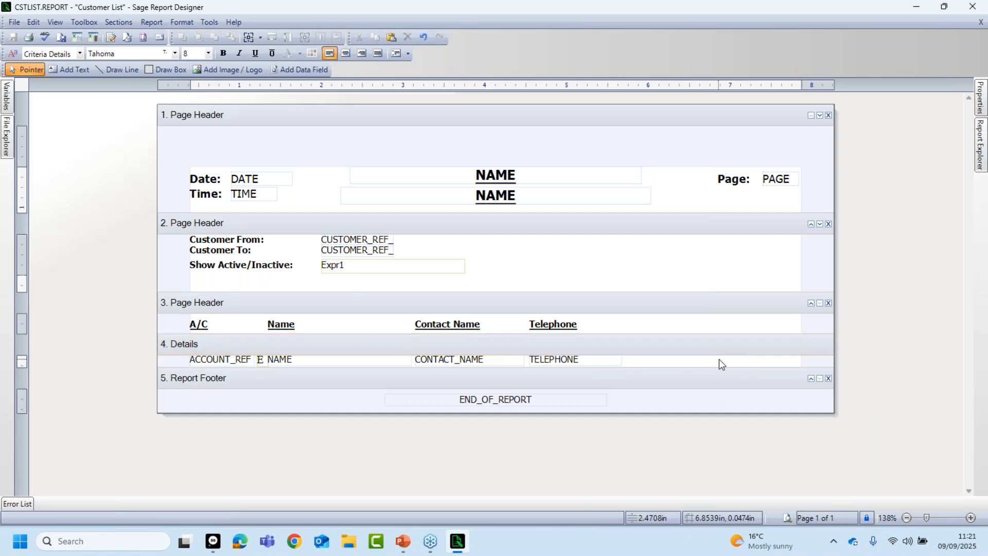
- Show the list of available variable tables, and turn off the Variables pane in the designer
{"action": "left_click", "coordinate": [7, 97]}
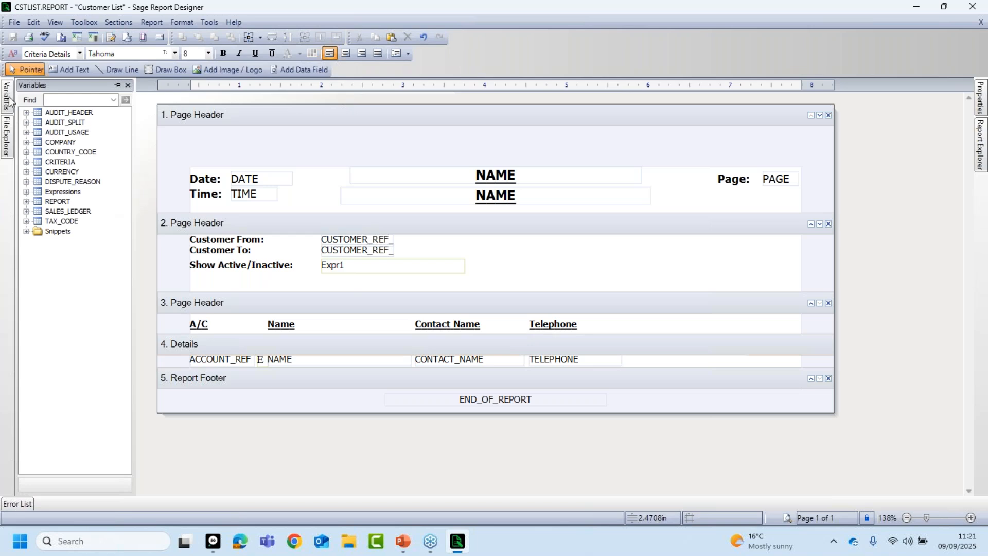
{"action": "left_click", "coordinate": [54, 22]}
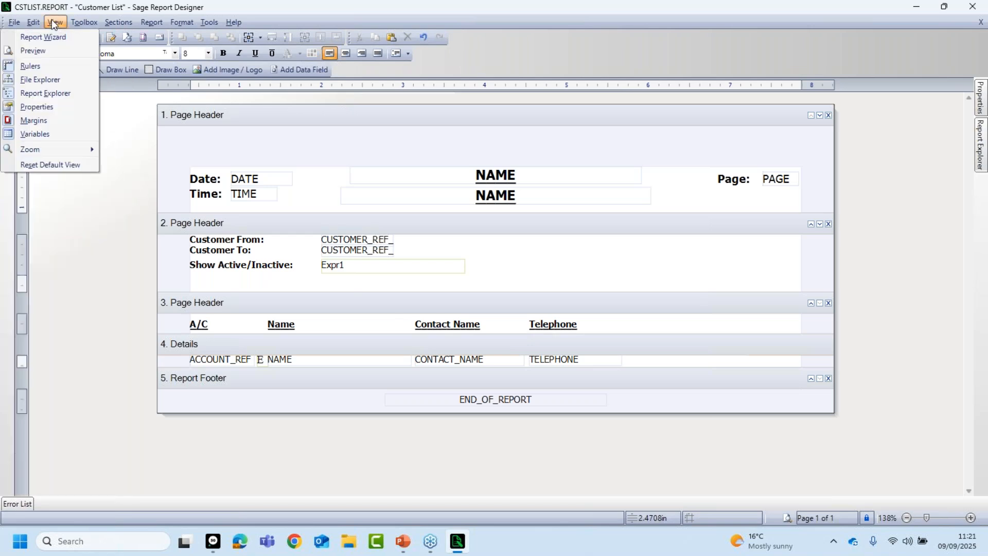
{"action": "left_click", "coordinate": [32, 135]}
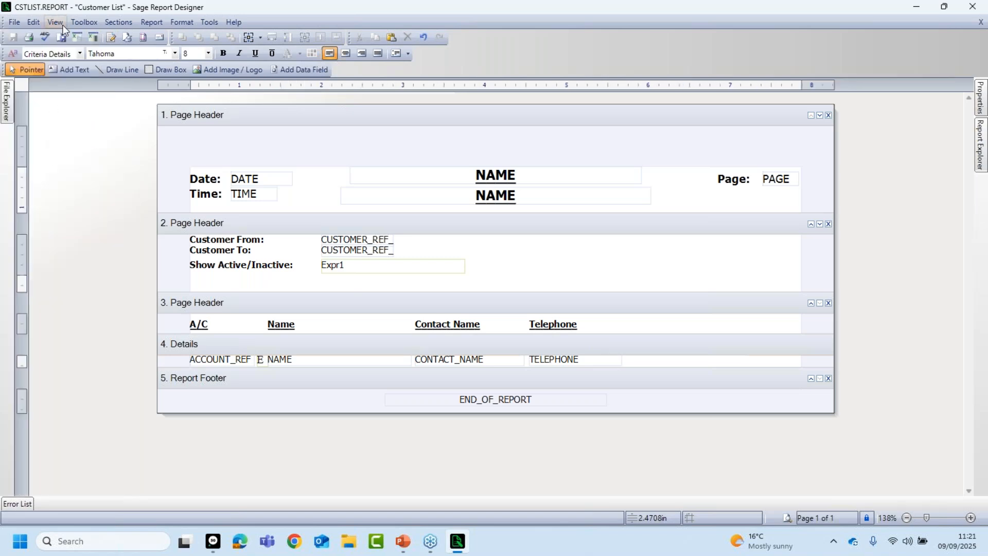
- Show the Variables pane and add CREDIT_LIMIT from the SALES_LEDGER table to the Details section, after TELEPHONE
{"action": "left_click", "coordinate": [63, 21]}
{"action": "left_click", "coordinate": [29, 135]}
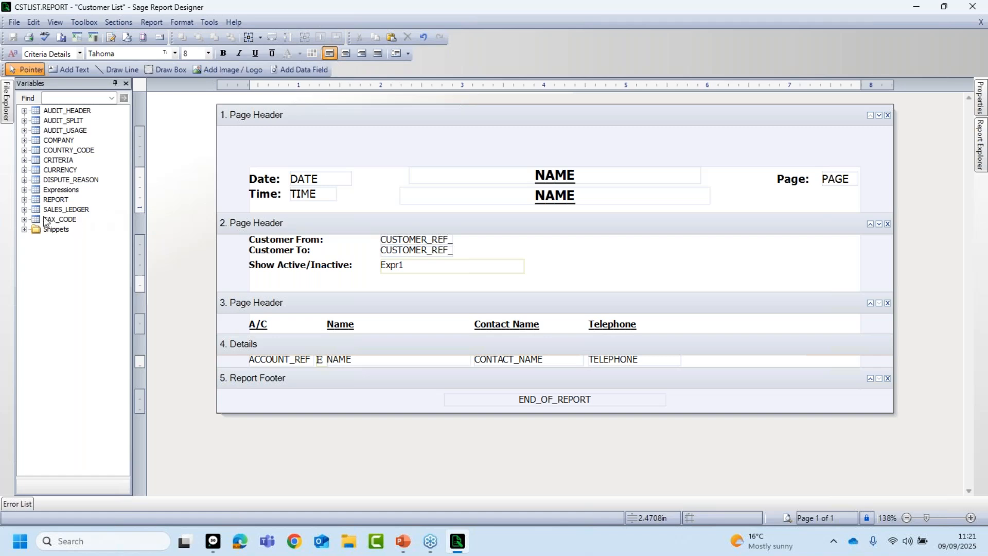
{"action": "left_click", "coordinate": [25, 209]}
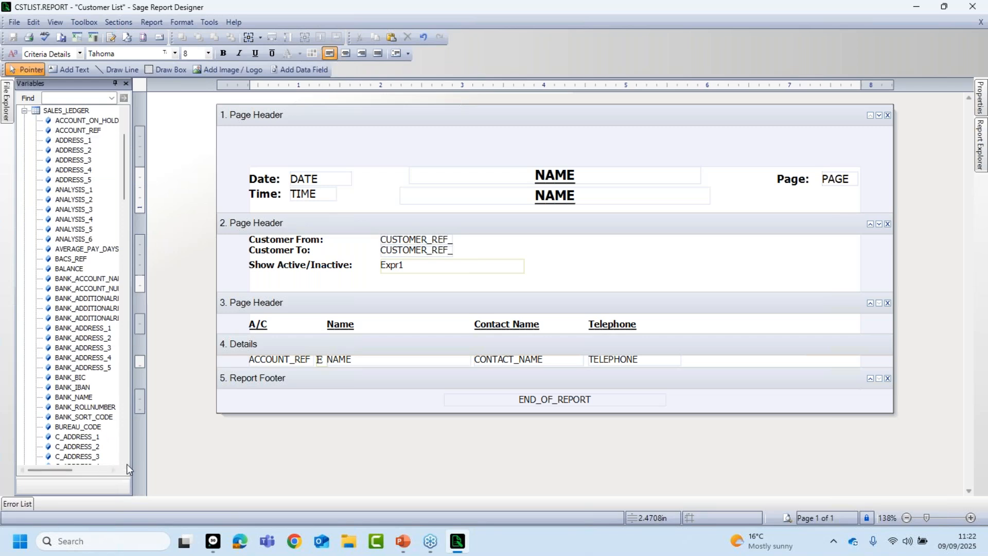
{"action": "left_click_drag", "start_coordinate": [125, 180], "coordinate": [128, 221]}
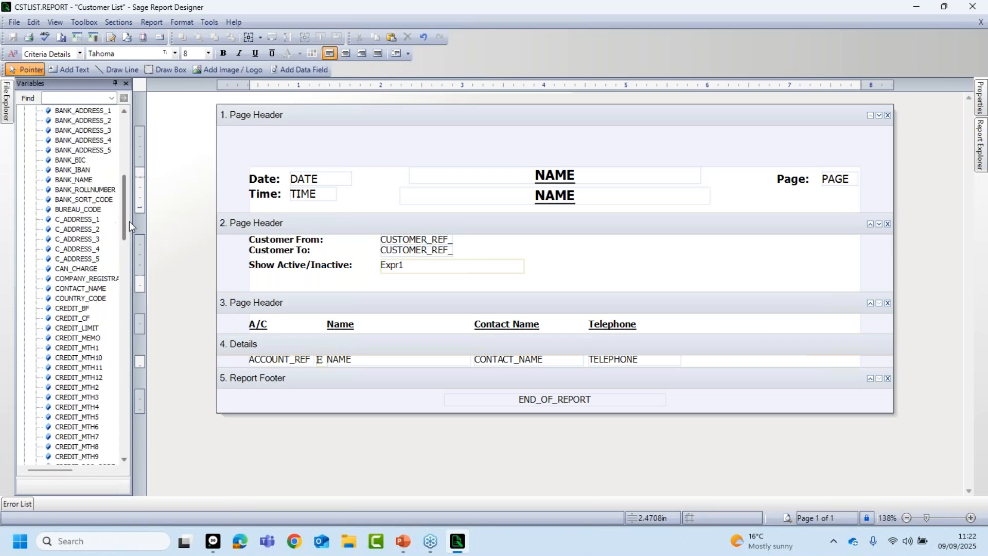
{"action": "left_click", "coordinate": [75, 331]}
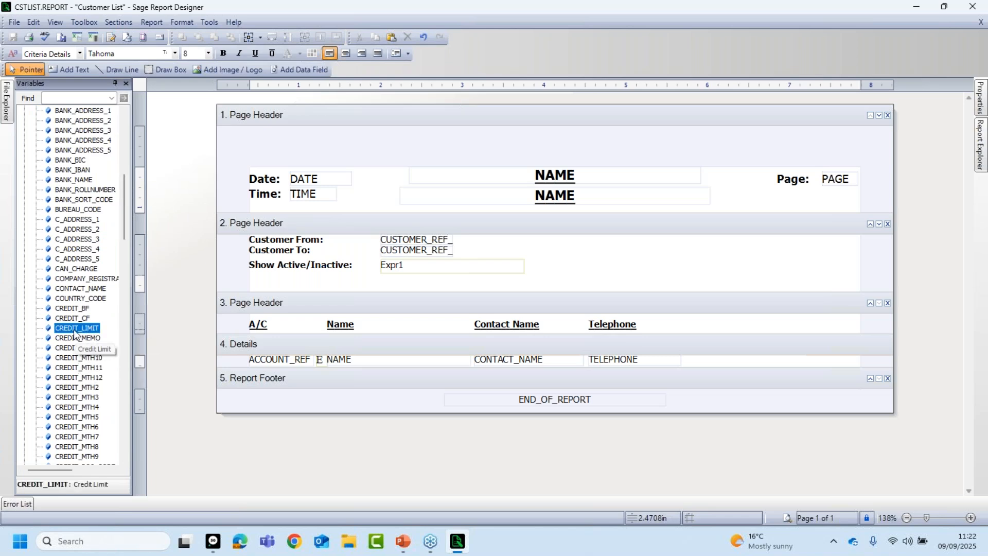
{"action": "left_click_drag", "start_coordinate": [75, 334], "coordinate": [474, 349]}
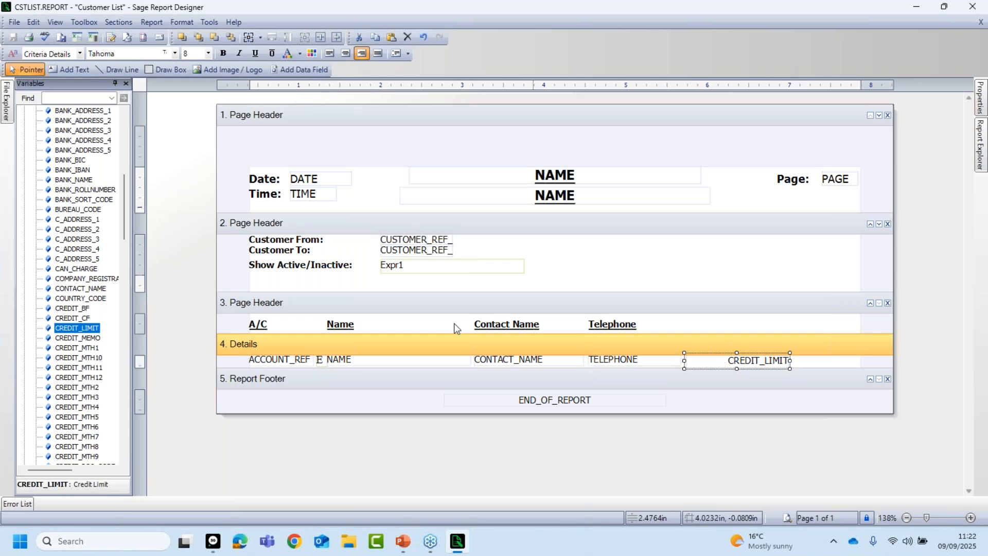
- Add the COMPANY_REGISTRATION_NUMBER field below ACCOUNT_REF in the Details section, and preview the report with the default criteria
{"action": "left_click", "coordinate": [73, 280]}
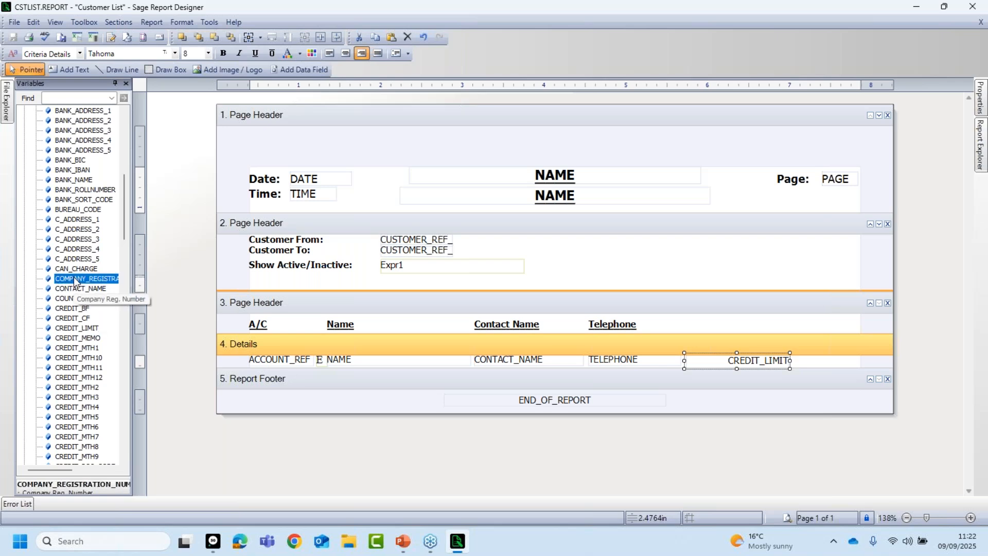
{"action": "double_click", "coordinate": [73, 277]}
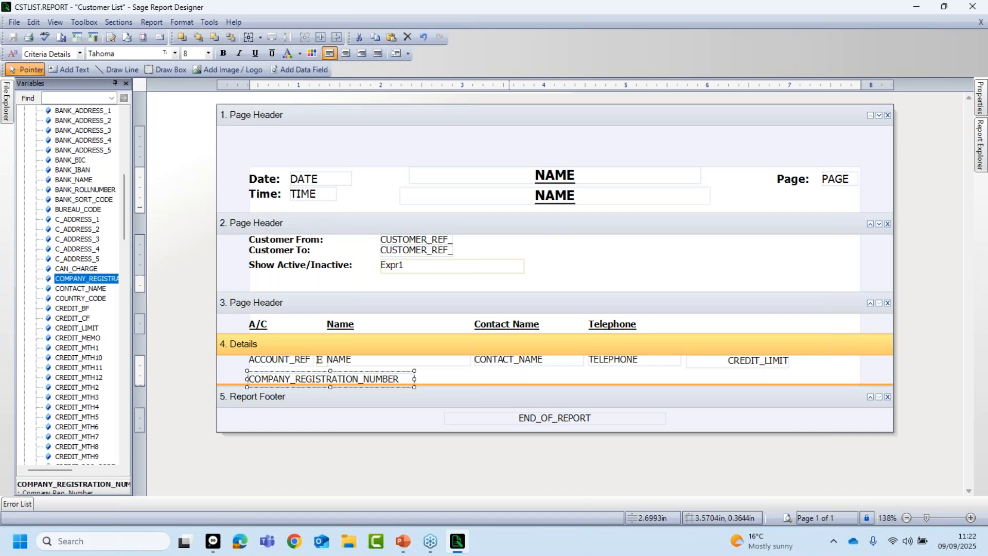
{"action": "left_click", "coordinate": [788, 517]}
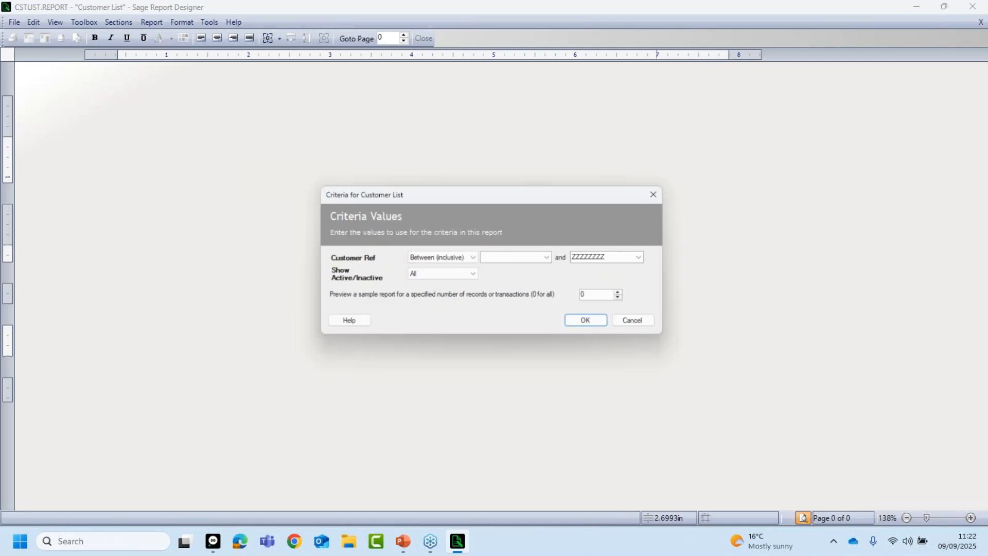
{"action": "left_click", "coordinate": [596, 324]}
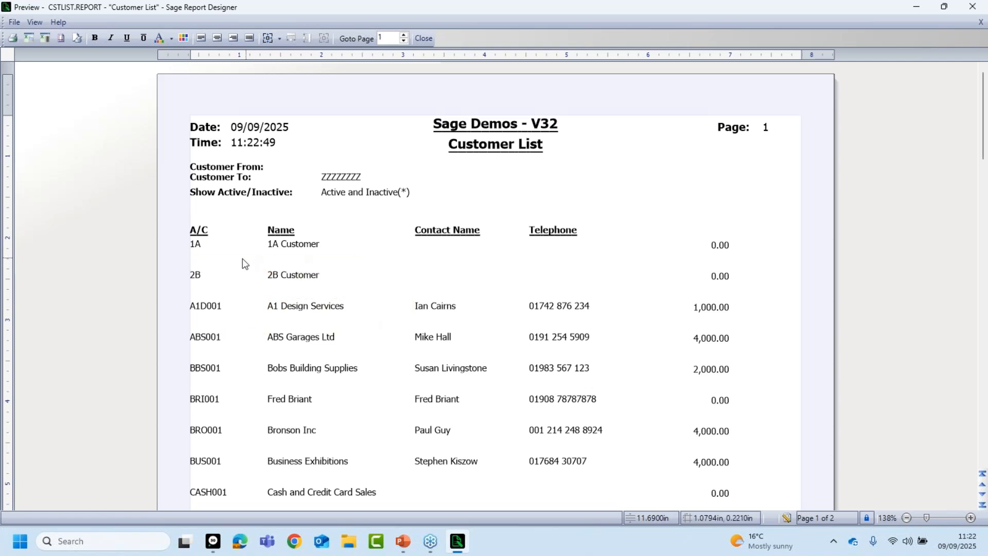
{"action": "left_click", "coordinate": [787, 517]}
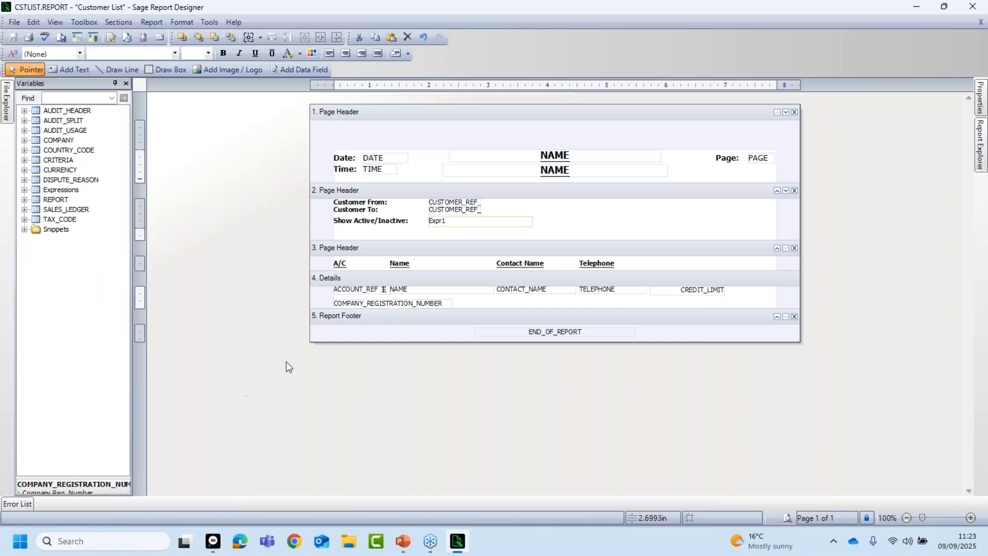
- Delete the COMPANY_REGISTRATION_NUMBER field and shrink the Details section back to a single line
{"action": "left_click", "coordinate": [375, 303]}
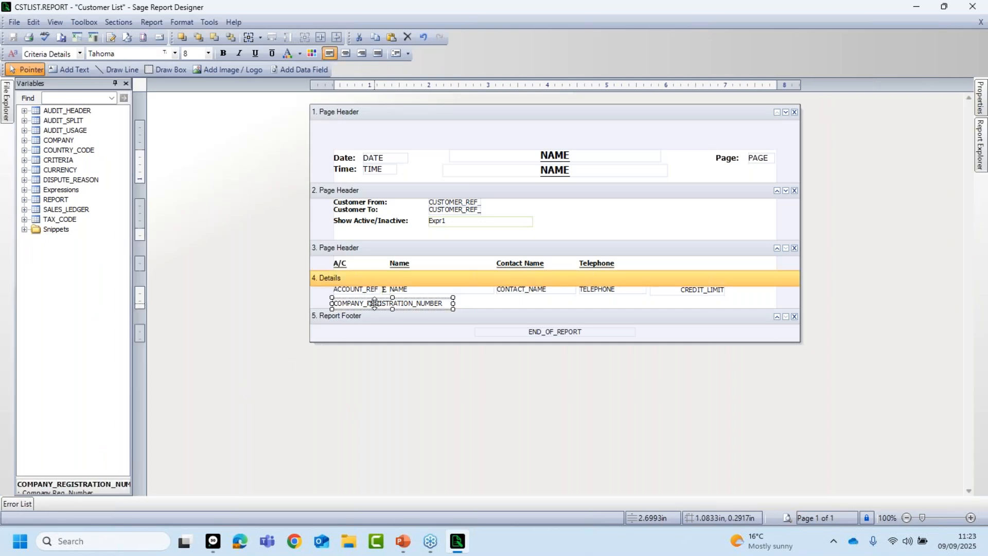
{"action": "key", "text": "Delete"}
{"action": "left_click_drag", "start_coordinate": [469, 309], "coordinate": [469, 298]}
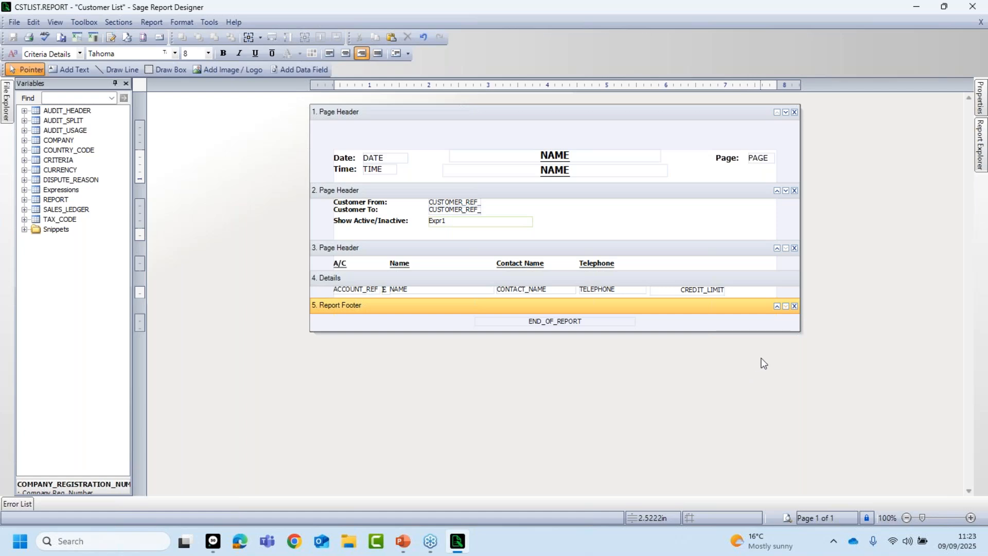
- Hide the Variables pane, and turn the Toolbox - Basic tools off and back on
{"action": "left_click", "coordinate": [190, 128]}
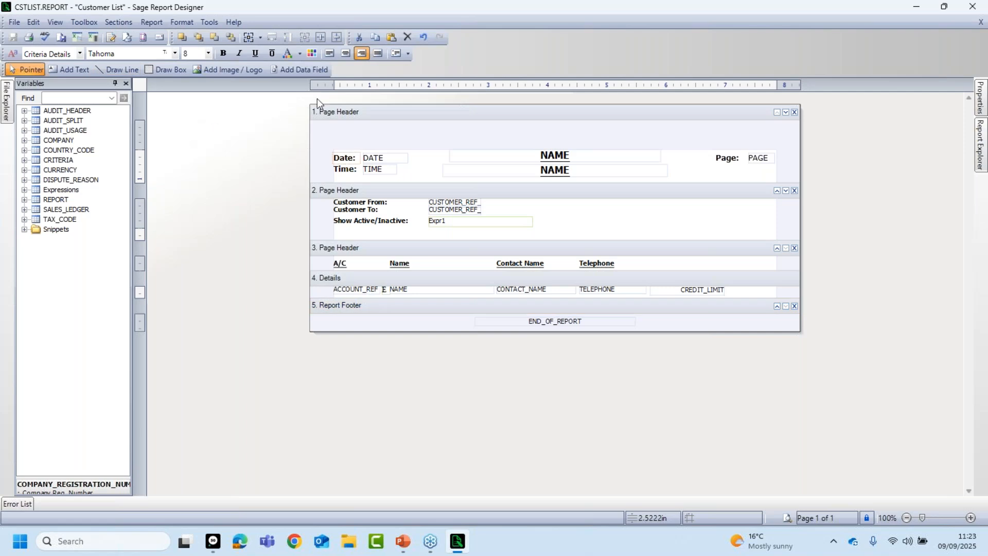
{"action": "left_click", "coordinate": [126, 84]}
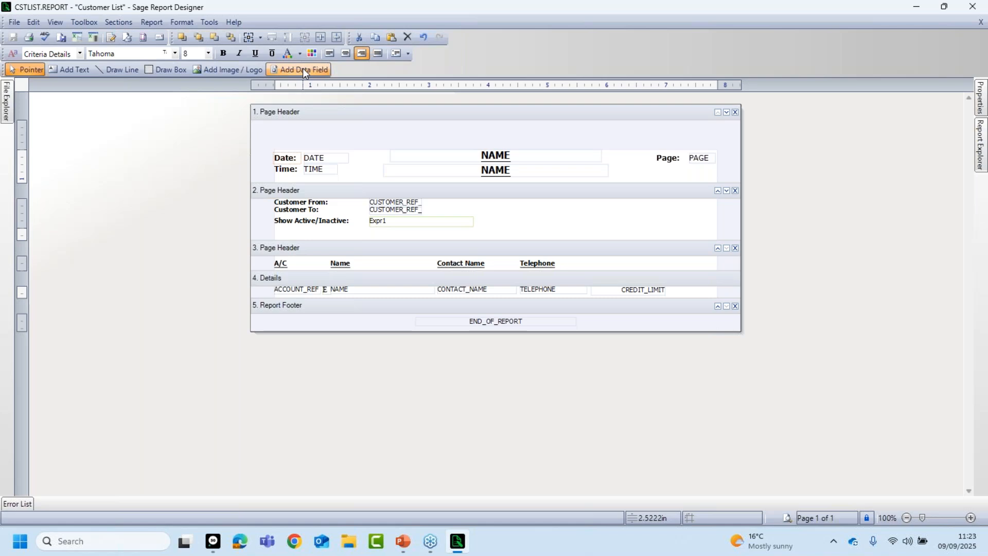
{"action": "right_click", "coordinate": [502, 48]}
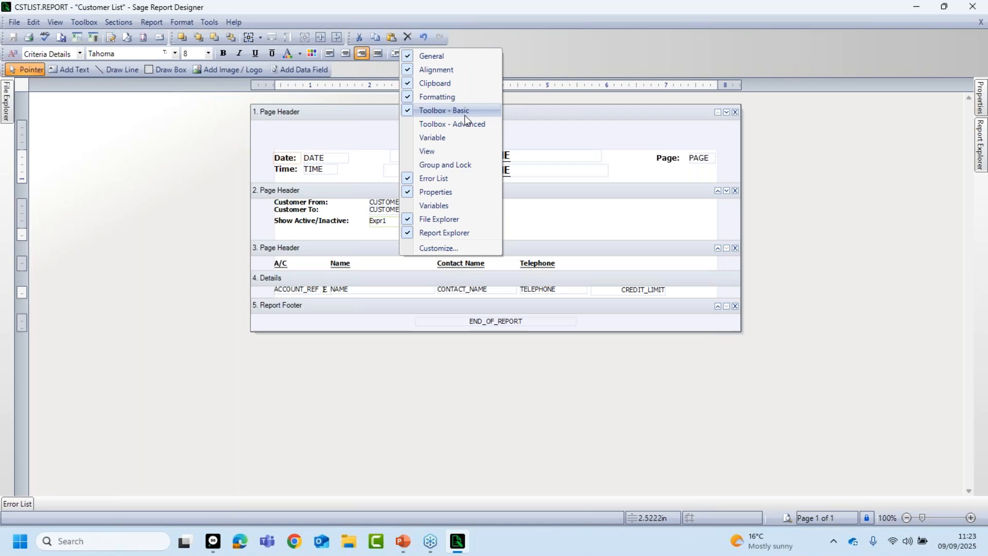
{"action": "left_click", "coordinate": [427, 110]}
{"action": "right_click", "coordinate": [547, 45]}
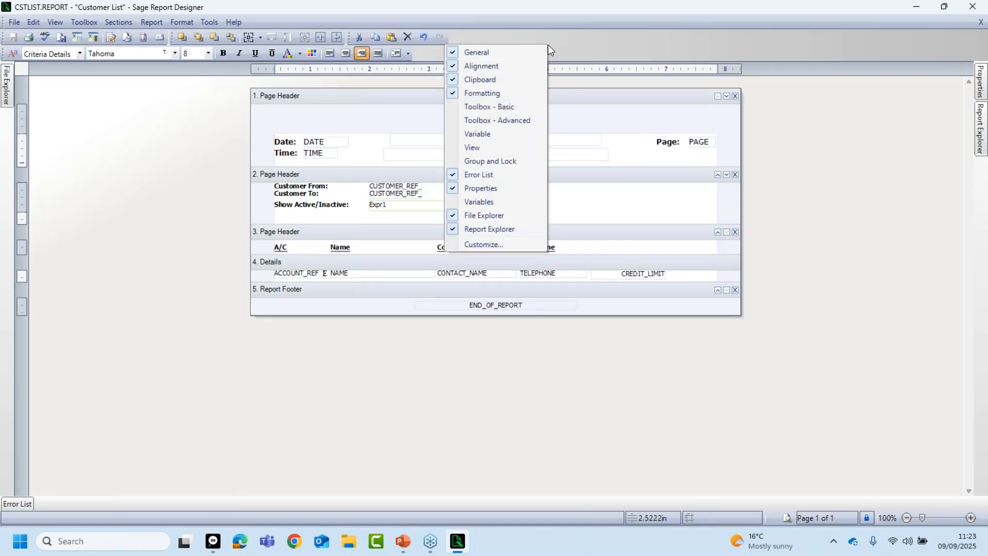
{"action": "left_click", "coordinate": [507, 108]}
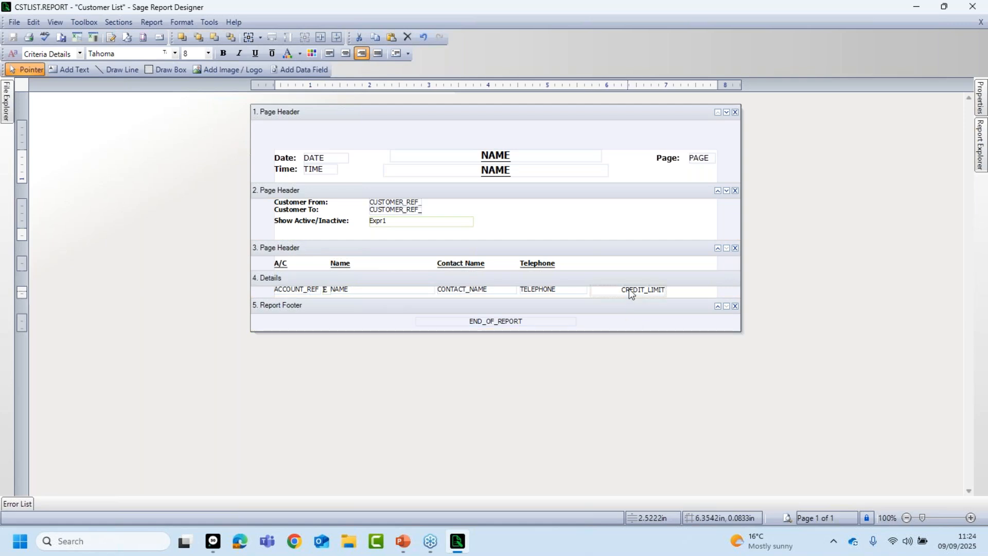
- Inspect the CREDIT_LIMIT, TELEPHONE and CONTACT_NAME fields in the Details section, and show the Variables pane again
{"action": "mouse_move", "coordinate": [648, 292]}
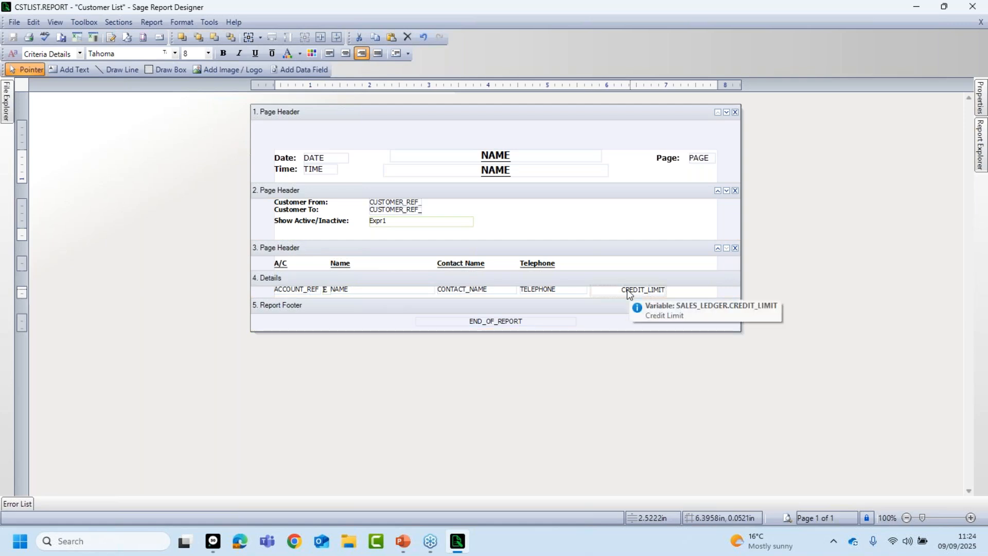
{"action": "left_click", "coordinate": [555, 290]}
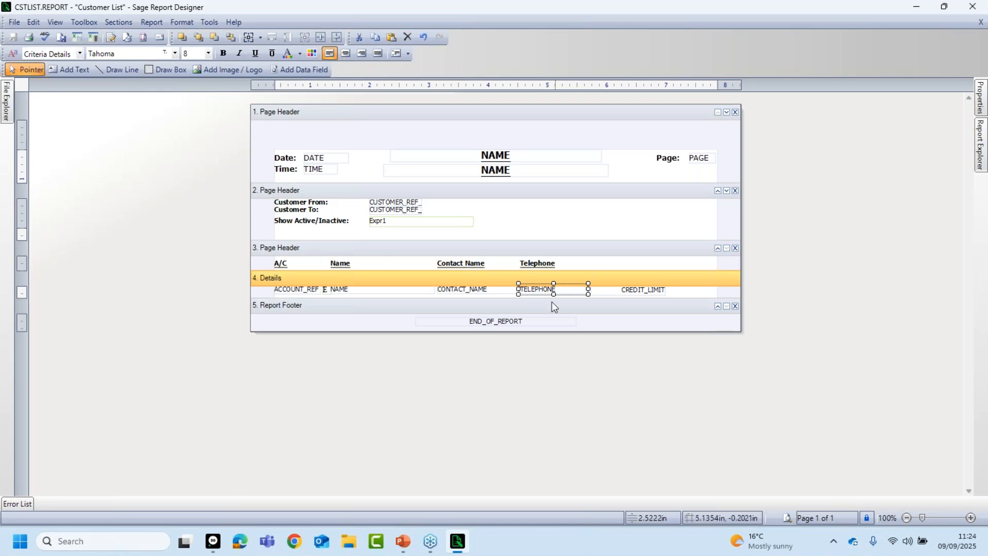
{"action": "left_click", "coordinate": [490, 291]}
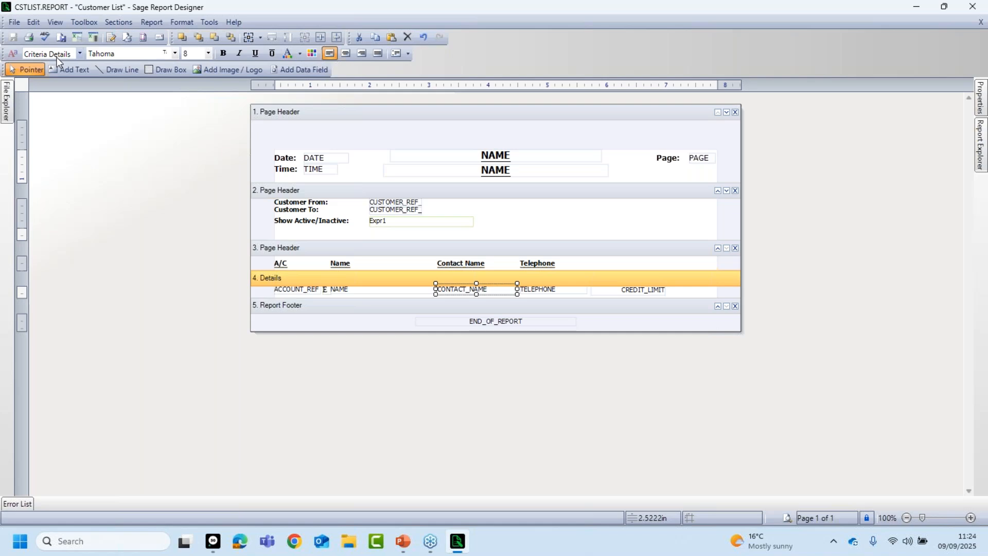
{"action": "left_click", "coordinate": [639, 291]}
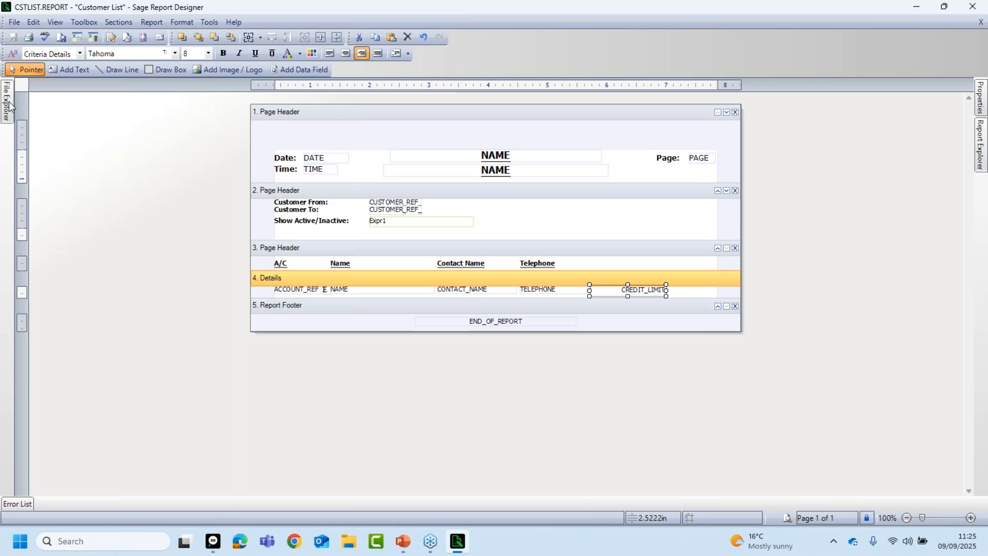
{"action": "left_click", "coordinate": [55, 21]}
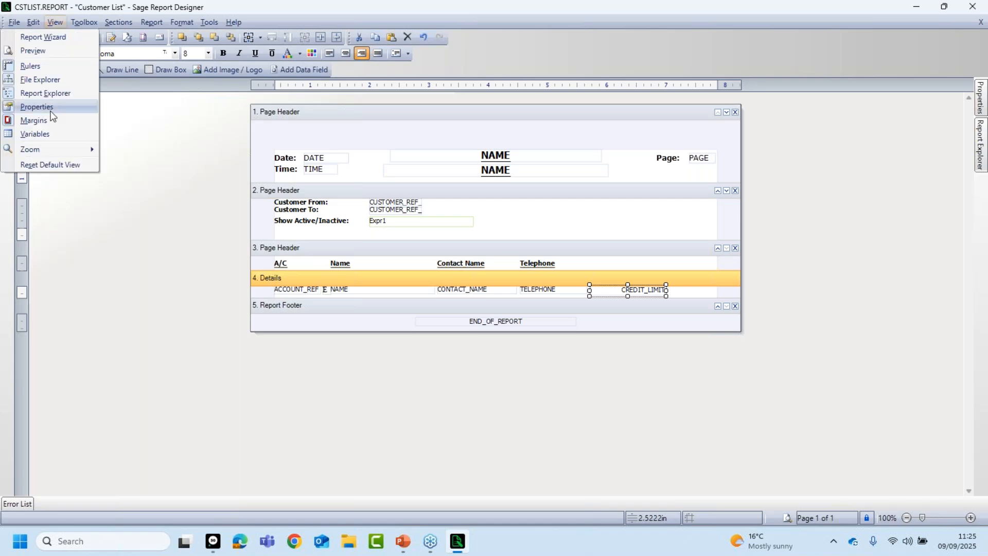
{"action": "left_click", "coordinate": [39, 133]}
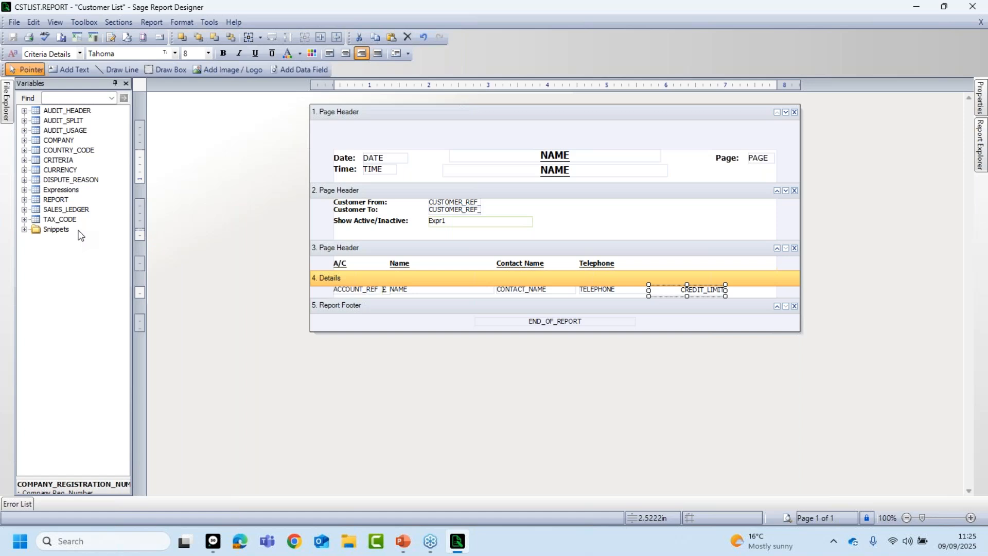
- Close the Customer List layout without saving it, and close the customer reports window
{"action": "left_click", "coordinate": [974, 8]}
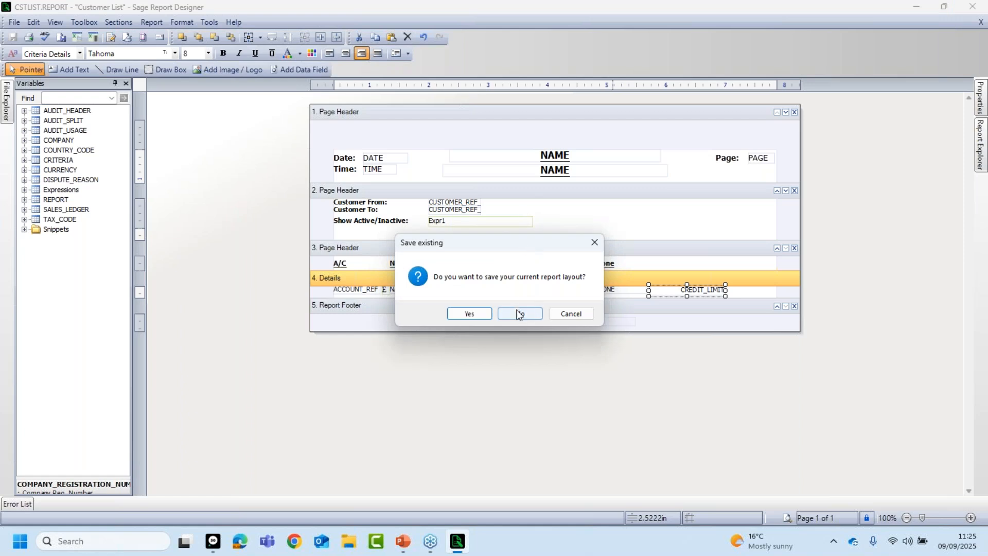
{"action": "left_click", "coordinate": [520, 314]}
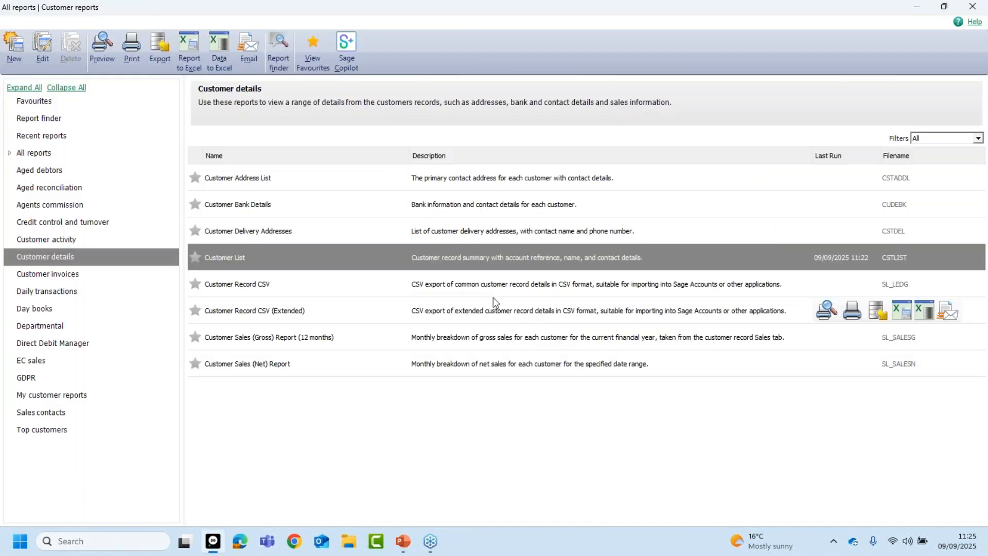
{"action": "left_click", "coordinate": [973, 7]}
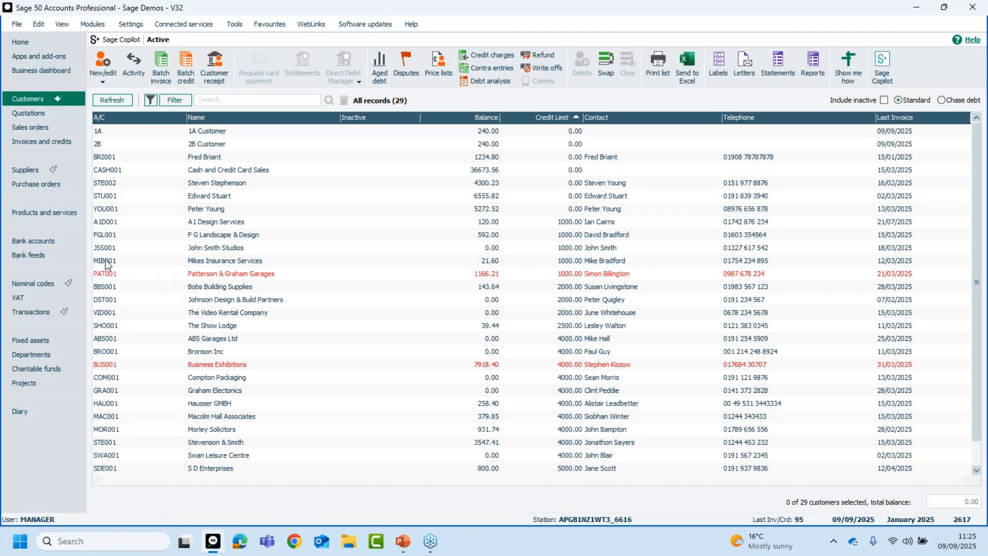
- Open the Supplier List report from the supplier details reports for editing, and expand its PURCHASE_LEDGER variables
{"action": "left_click", "coordinate": [42, 172]}
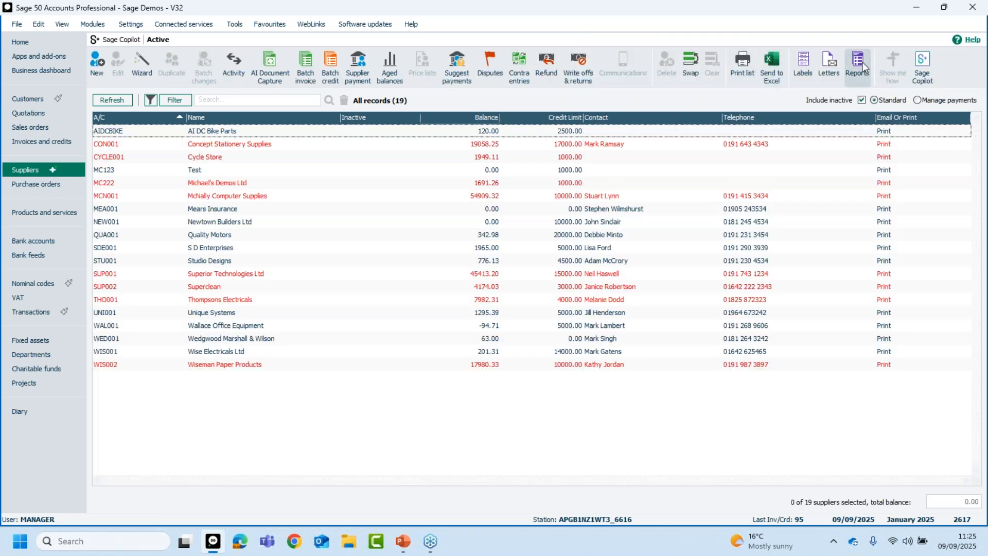
{"action": "left_click", "coordinate": [858, 65]}
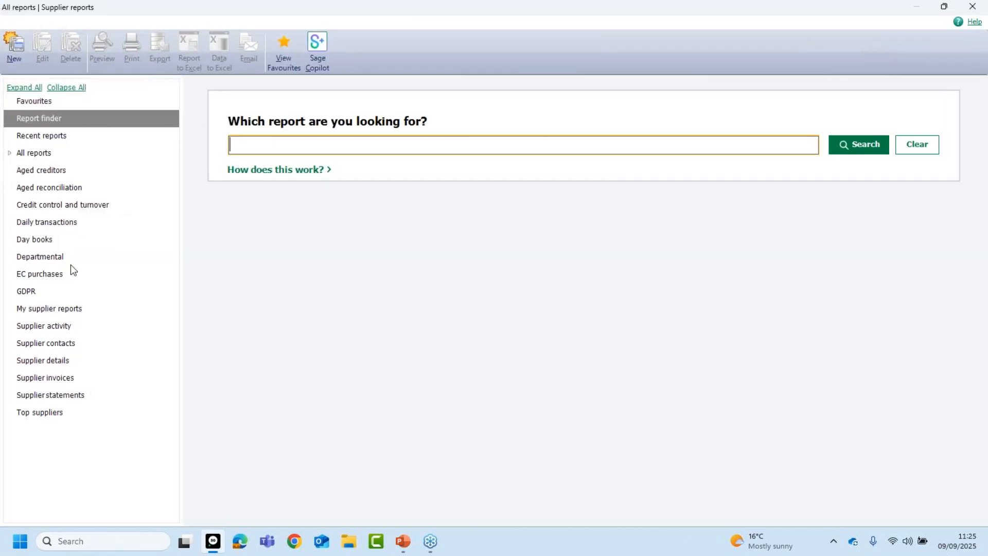
{"action": "left_click", "coordinate": [48, 362]}
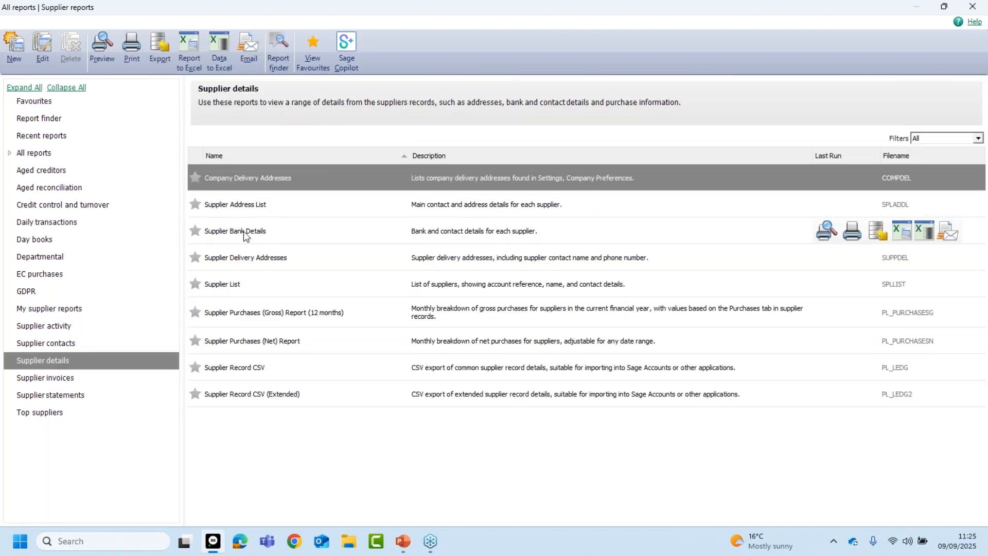
{"action": "left_click", "coordinate": [231, 289]}
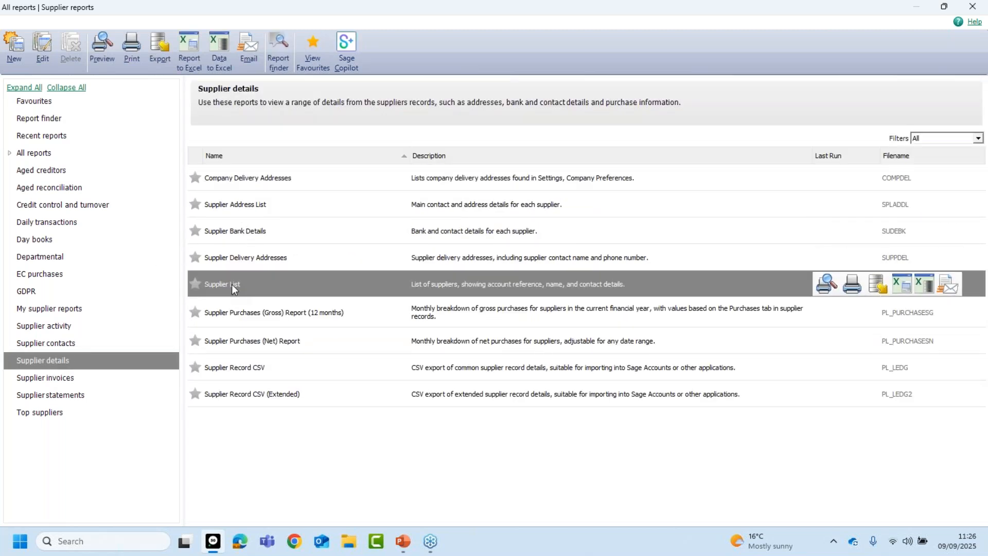
{"action": "left_click", "coordinate": [50, 45]}
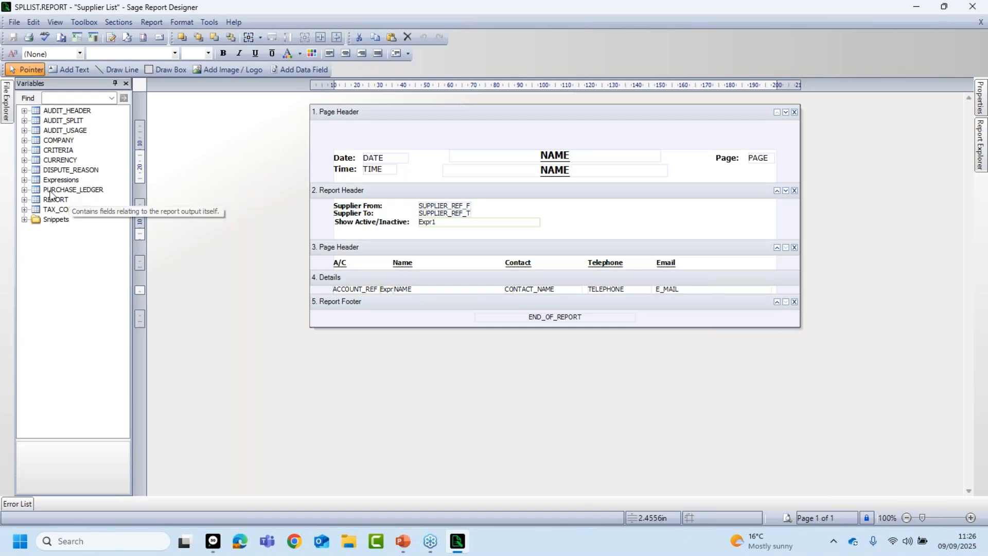
{"action": "left_click", "coordinate": [24, 189]}
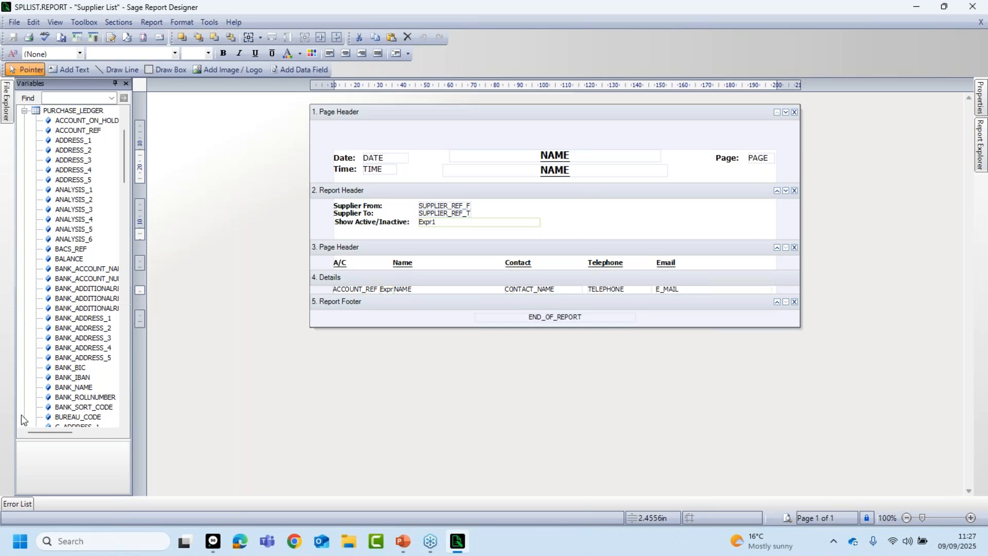
- In Chrome, search the Sage Help Centre for "tables and variables" and open the article "Tables and variables used by Report Designer"
{"action": "left_click", "coordinate": [295, 546]}
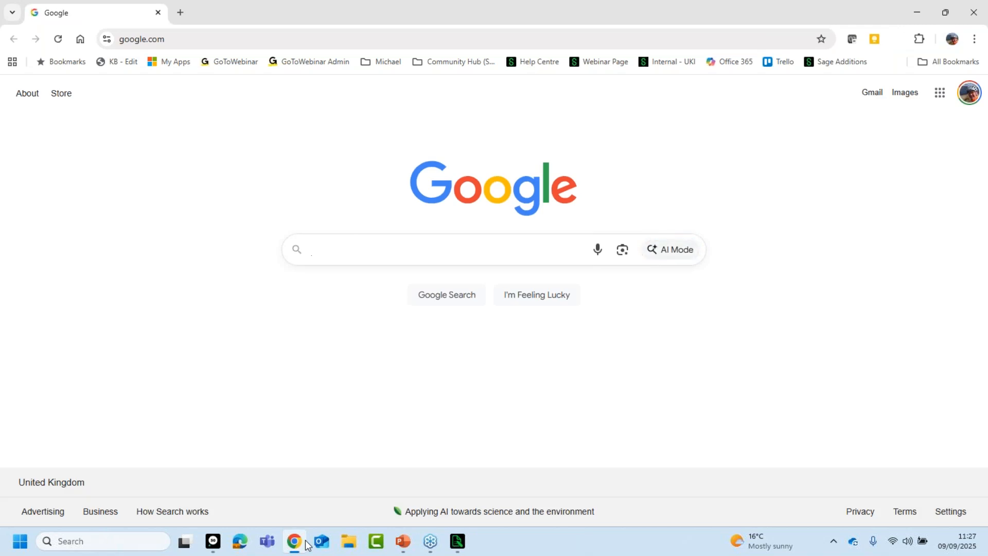
{"action": "left_click", "coordinate": [539, 64]}
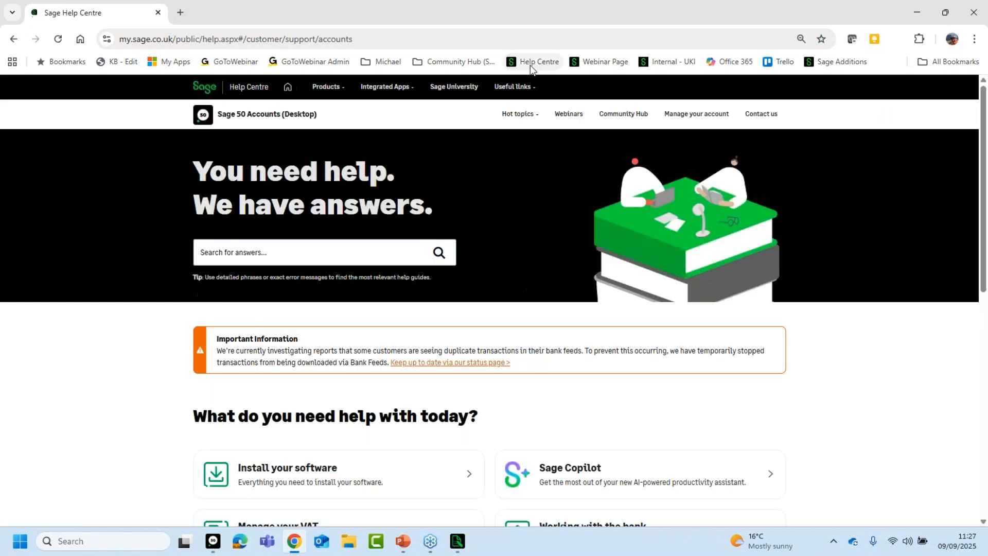
{"action": "left_click", "coordinate": [290, 248]}
{"action": "type", "text": "tables and variables"}
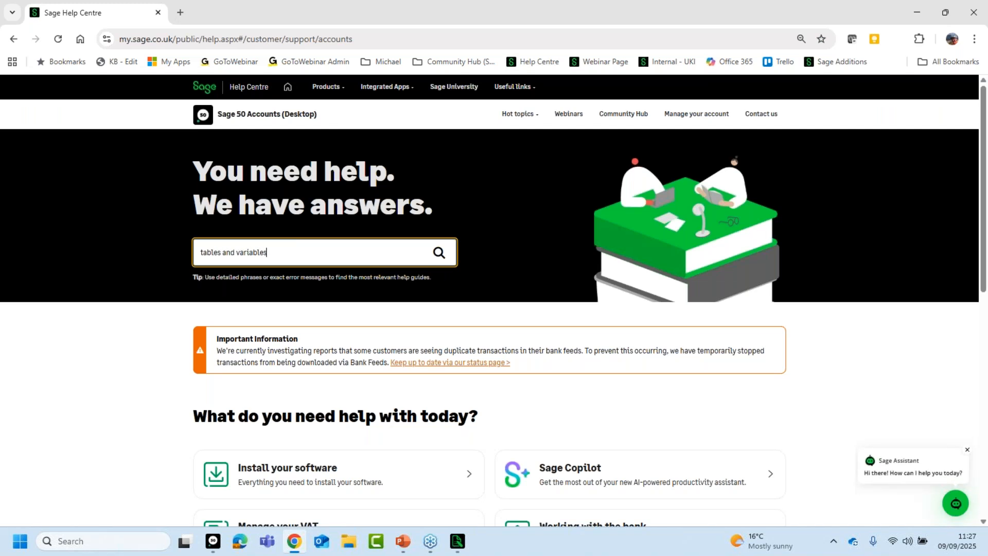
{"action": "left_click", "coordinate": [439, 252]}
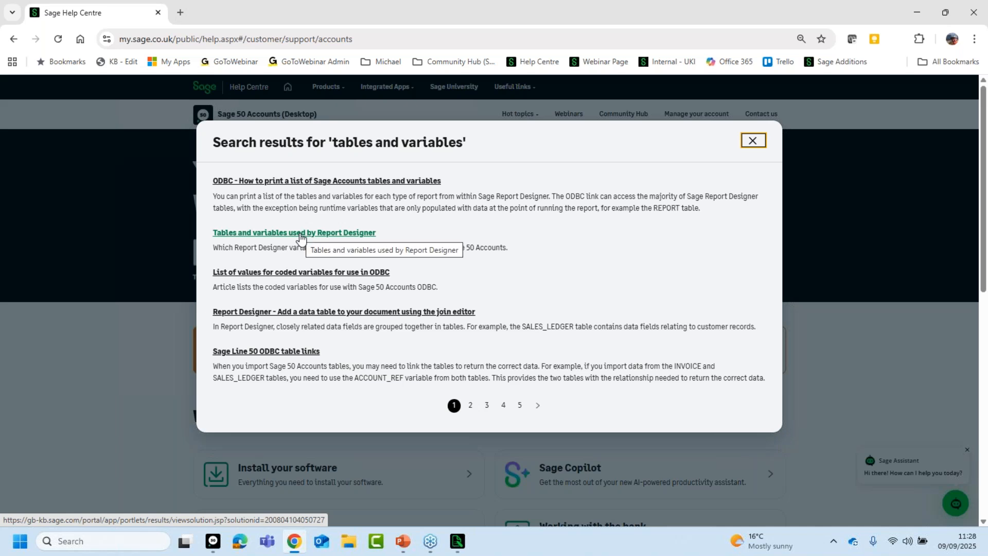
{"action": "left_click", "coordinate": [301, 233]}
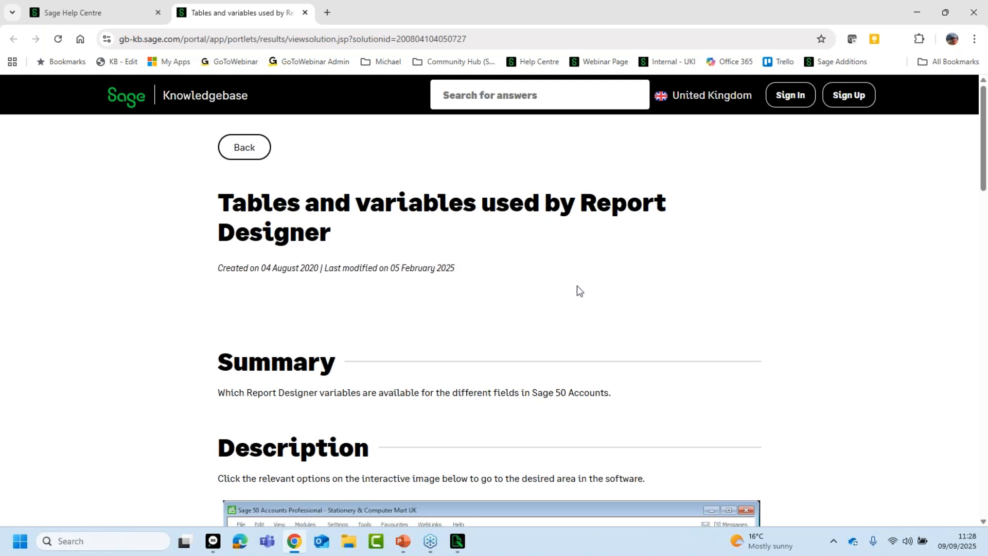
- Open Customers in the article's interactive Sage image and look up the variable names behind the customer list columns
{"action": "scroll", "coordinate": [620, 290], "scroll_direction": "down", "scroll_amount": 3}
{"action": "scroll", "coordinate": [619, 289], "scroll_direction": "down", "scroll_amount": 3}
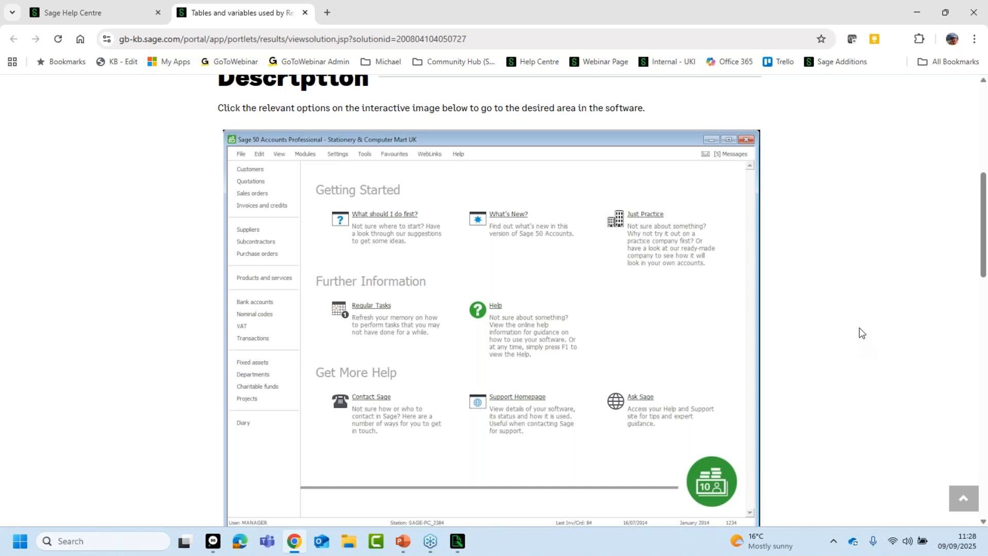
{"action": "scroll", "coordinate": [861, 329], "scroll_direction": "down", "scroll_amount": 1}
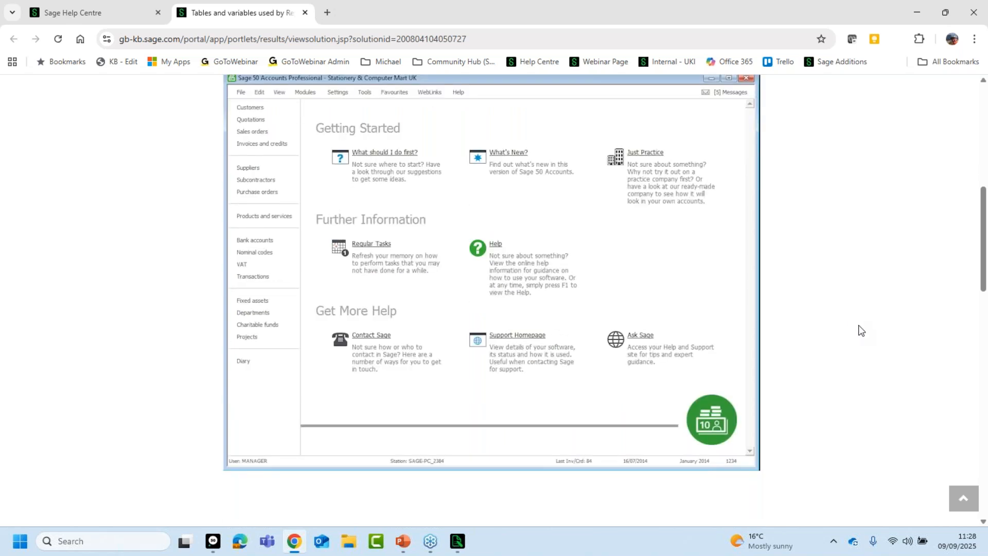
{"action": "left_click", "coordinate": [250, 110]}
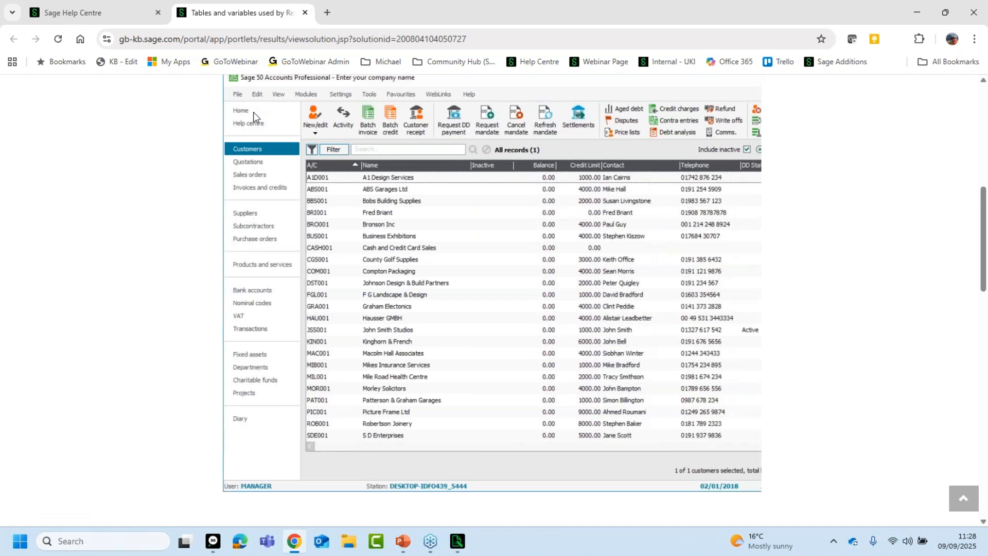
{"action": "mouse_move", "coordinate": [741, 398]}
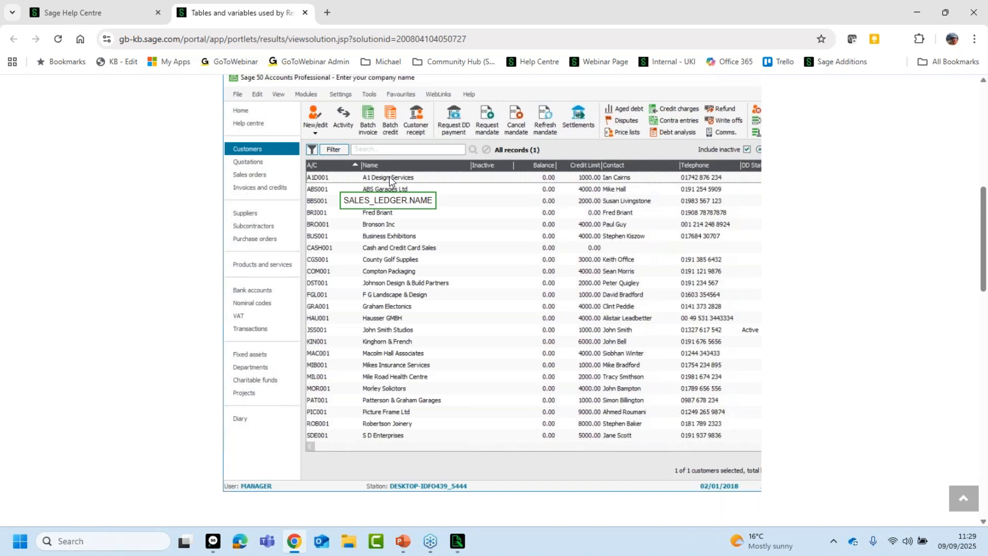
- Open the customer record in the interactive image and look up the variable for Credit Limit in its Credit Control section
{"action": "left_click", "coordinate": [315, 114]}
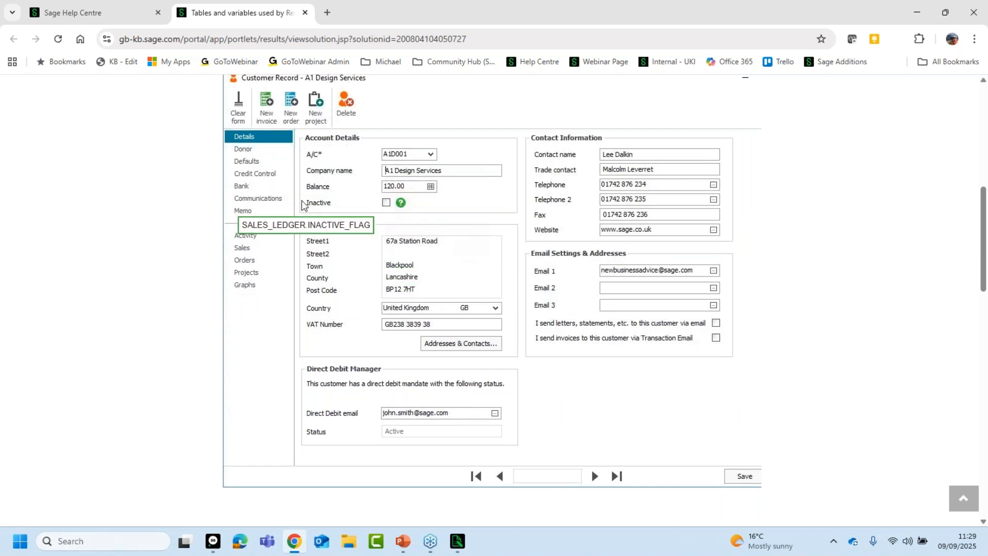
{"action": "left_click", "coordinate": [255, 174]}
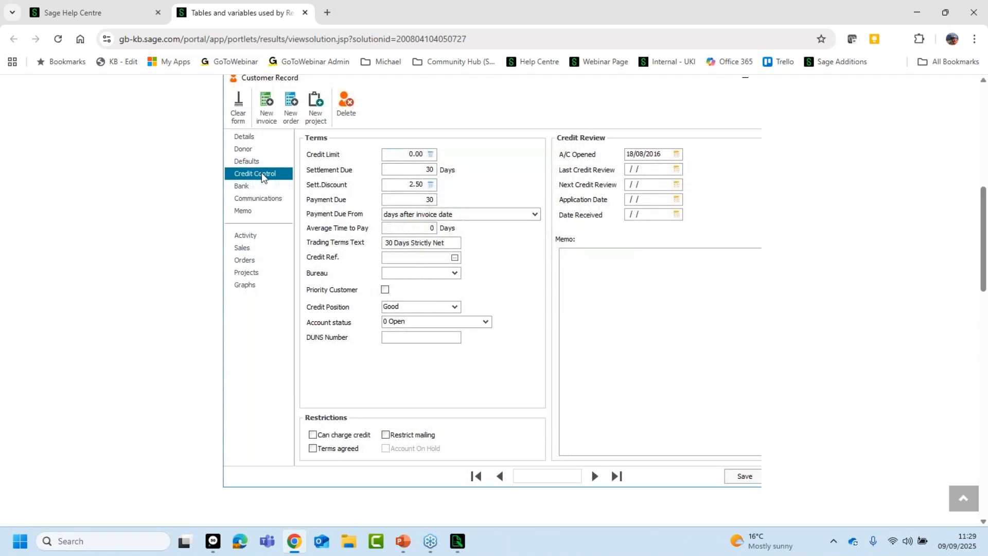
{"action": "mouse_move", "coordinate": [420, 155]}
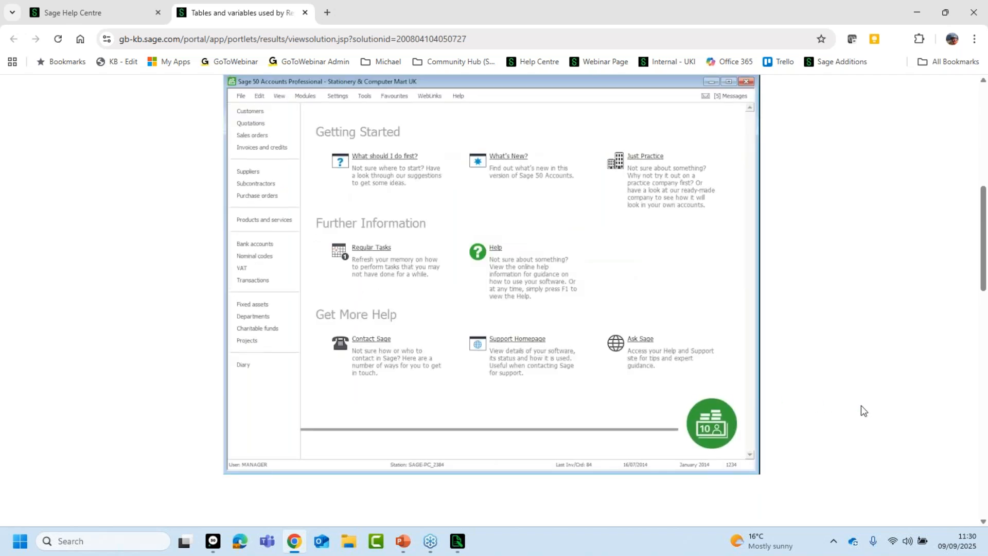
{"action": "scroll", "coordinate": [861, 408], "scroll_direction": "up", "scroll_amount": 1}
{"action": "scroll", "coordinate": [862, 407], "scroll_direction": "down", "scroll_amount": 1}
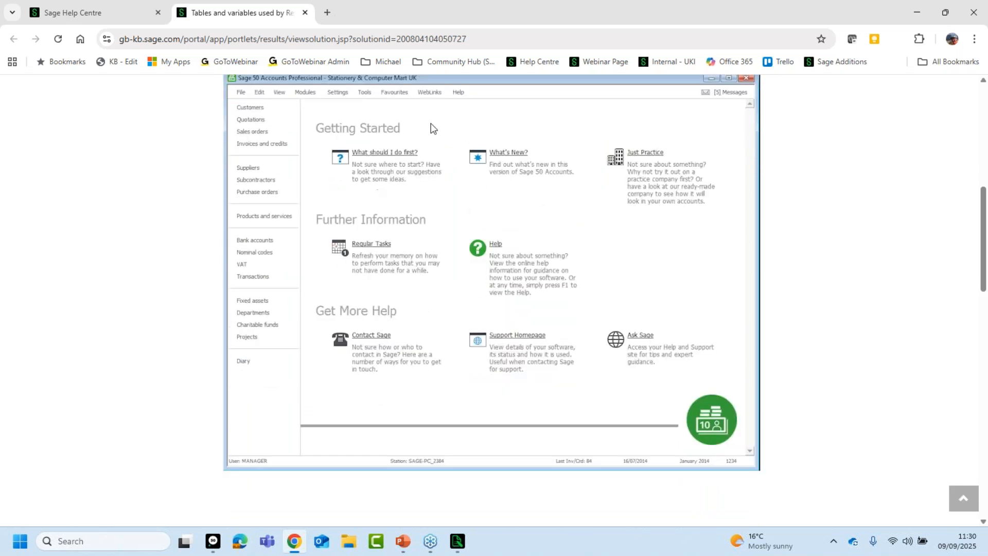
- Copy the web address of the tables and variables article
{"action": "left_click", "coordinate": [487, 41]}
{"action": "left_click", "coordinate": [495, 39]}
{"action": "left_click_drag", "start_coordinate": [495, 39], "coordinate": [96, 39]}
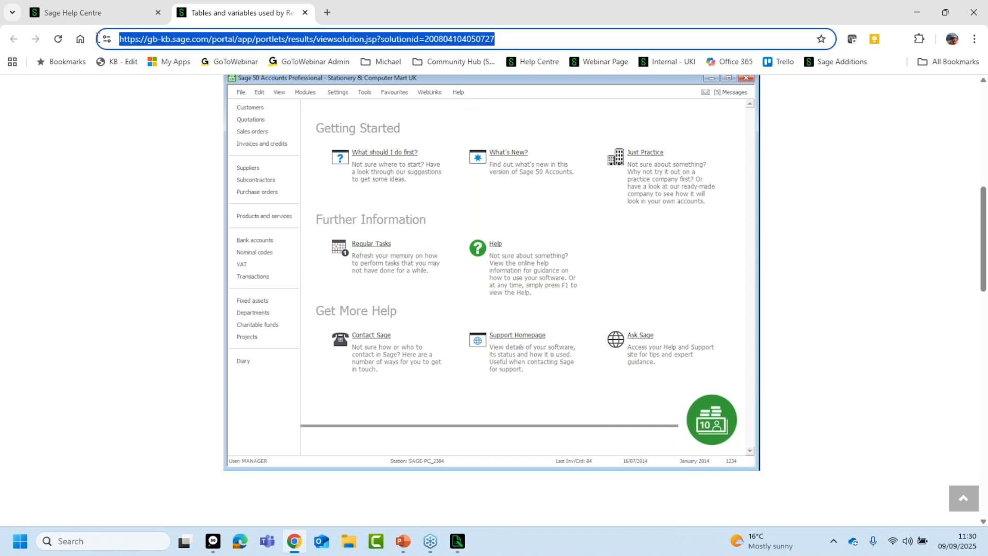
{"action": "right_click", "coordinate": [154, 40]}
{"action": "left_click", "coordinate": [193, 155]}
{"action": "left_click", "coordinate": [564, 107]}
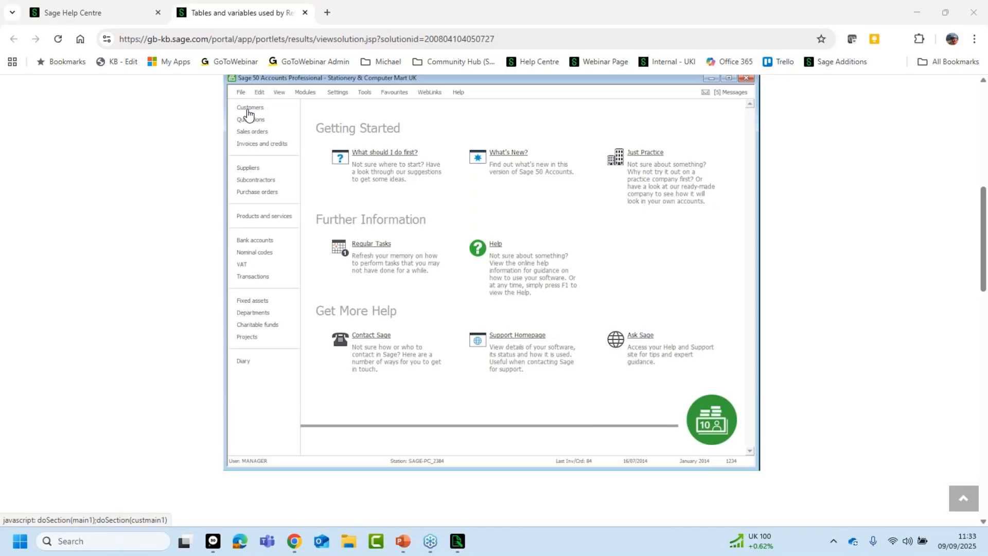
- Look up the customer list's Balance variable, the supplier list's Name variable and the supplier record's VAT Number variable
{"action": "left_click", "coordinate": [249, 112]}
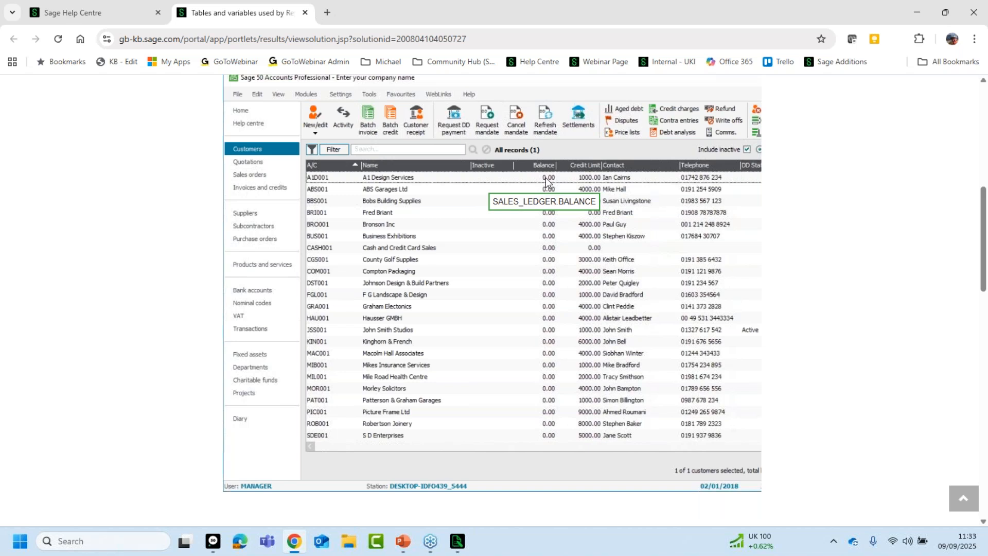
{"action": "left_click", "coordinate": [250, 217]}
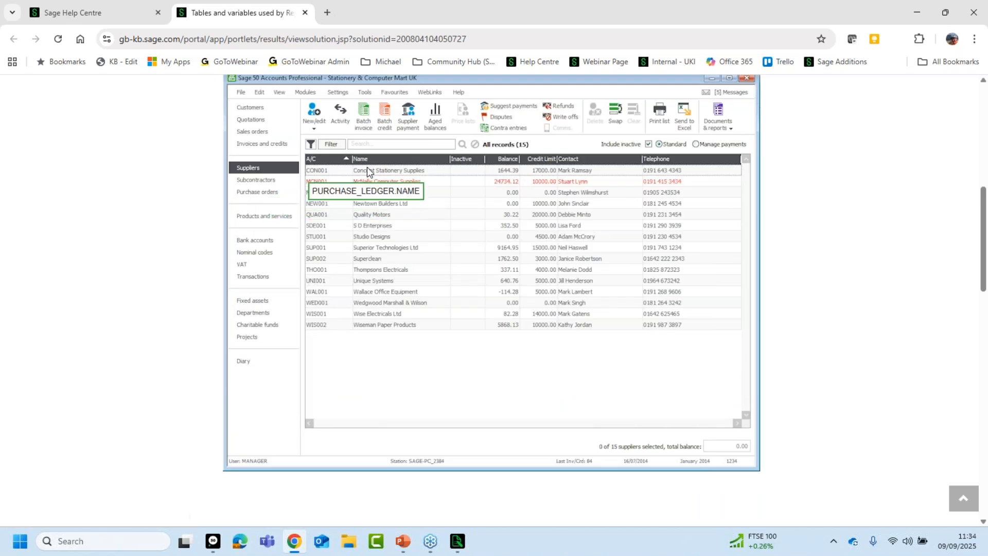
{"action": "left_click", "coordinate": [315, 117]}
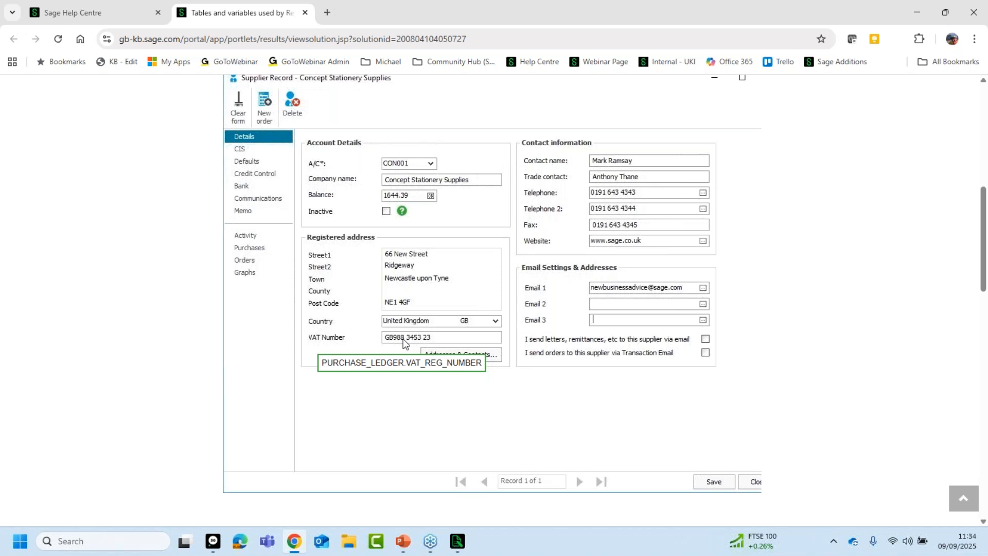
{"action": "left_click", "coordinate": [283, 175]}
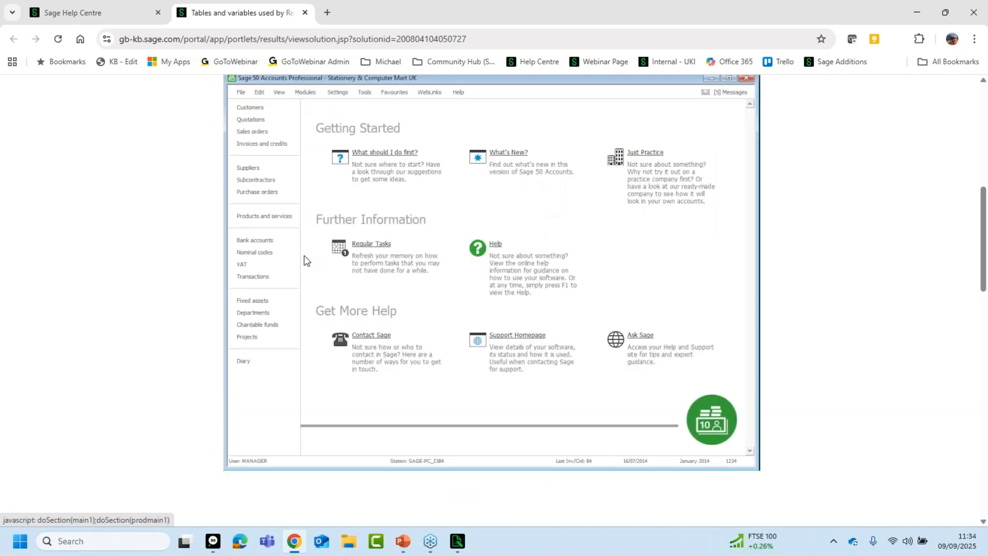
- Open a new product invoice from Invoices and credits in the interactive image, look up its Due On variable, and close the invoice
{"action": "left_click", "coordinate": [250, 147]}
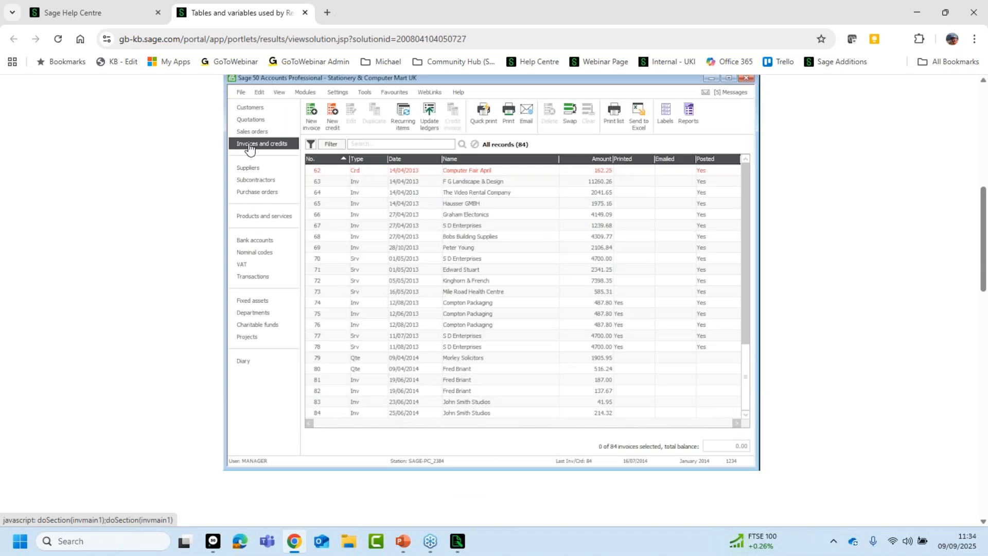
{"action": "double_click", "coordinate": [403, 400]}
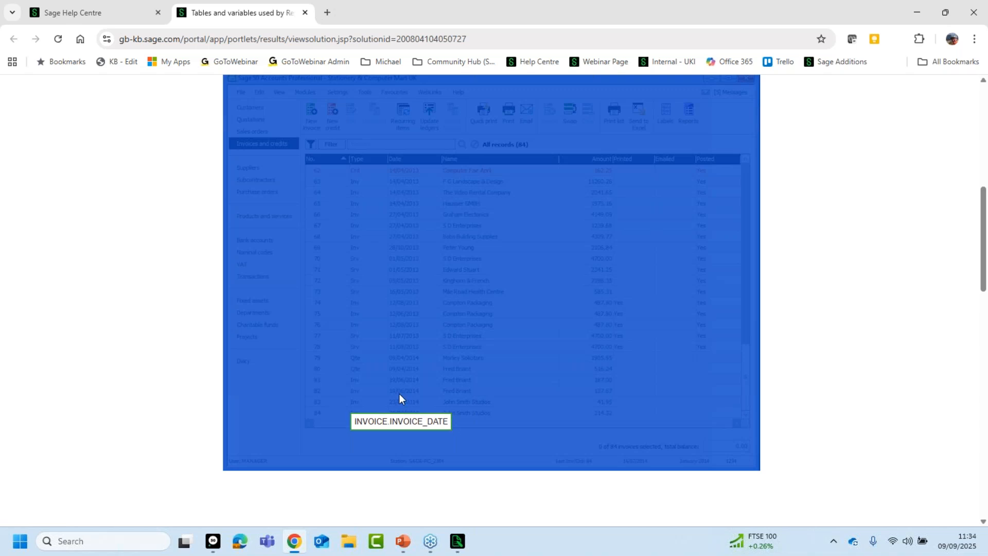
{"action": "left_click", "coordinate": [312, 114]}
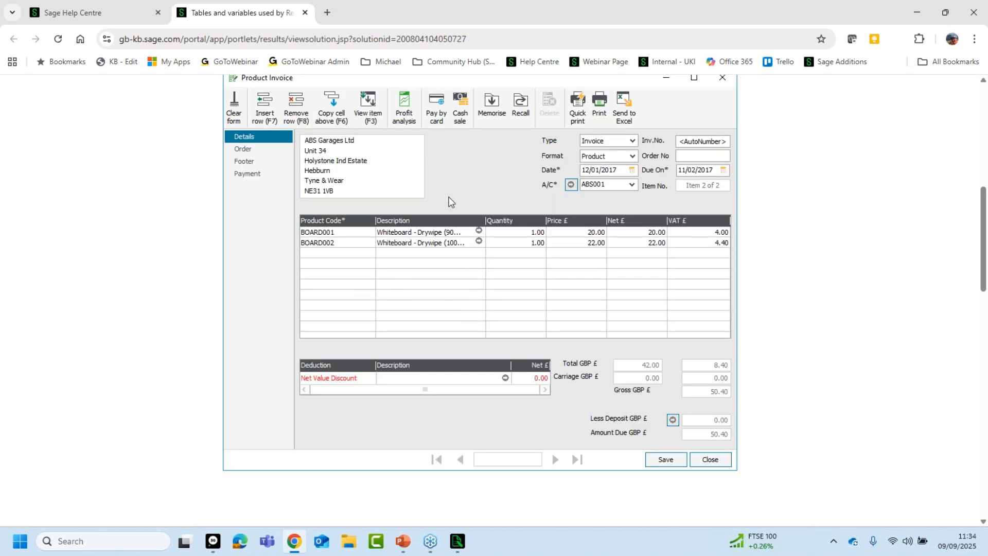
{"action": "mouse_move", "coordinate": [648, 173]}
{"action": "mouse_move", "coordinate": [690, 173]}
{"action": "left_click", "coordinate": [704, 460]}
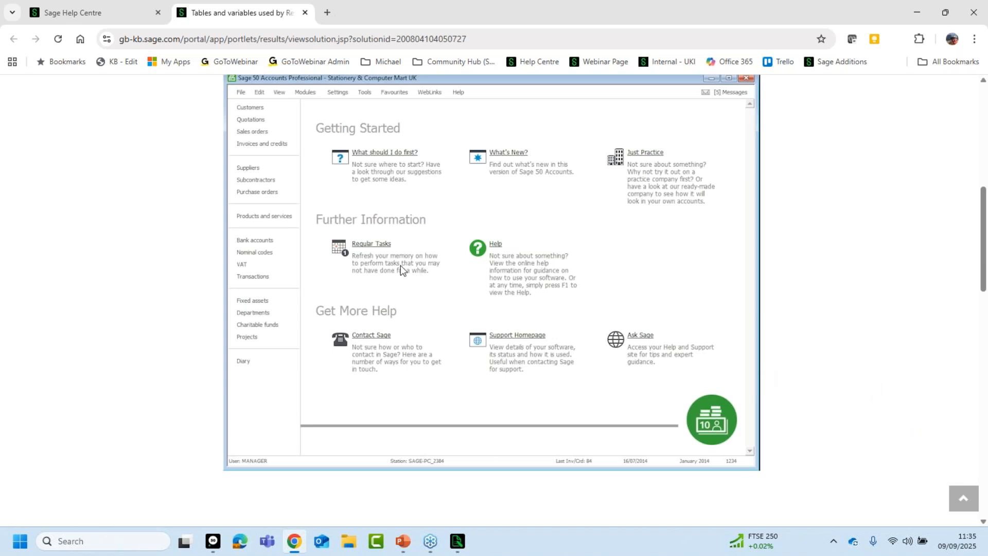
- Open the customer Activity window in the interactive image, look up its transaction field variables, and close it
{"action": "left_click", "coordinate": [258, 110]}
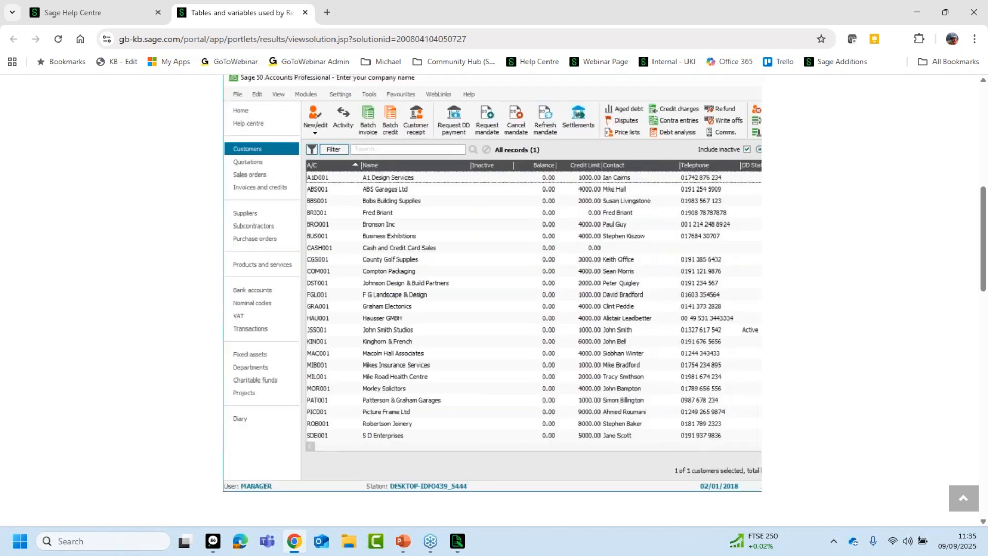
{"action": "mouse_move", "coordinate": [418, 180]}
{"action": "left_click", "coordinate": [353, 122]}
{"action": "mouse_move", "coordinate": [320, 228]}
{"action": "mouse_move", "coordinate": [366, 335]}
{"action": "mouse_move", "coordinate": [426, 342]}
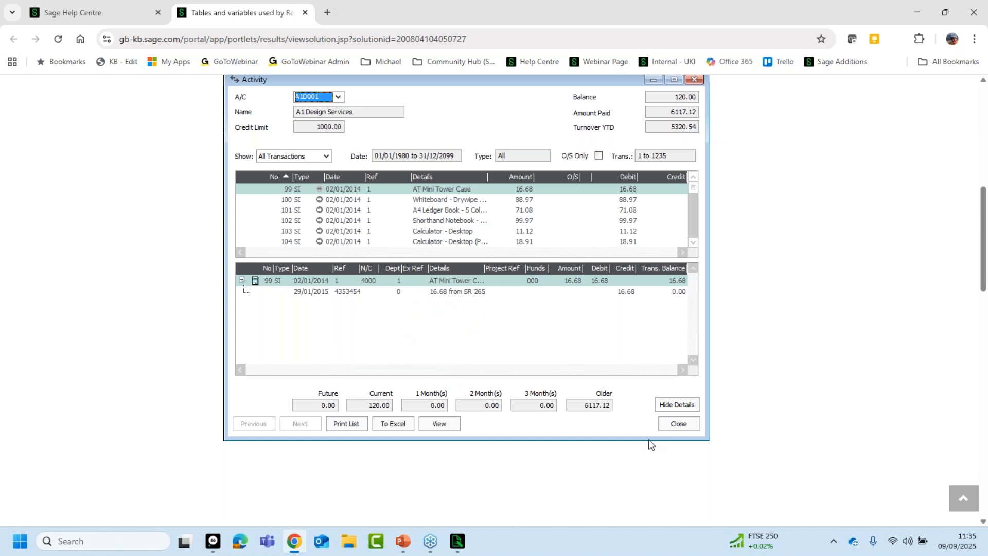
{"action": "left_click", "coordinate": [676, 424]}
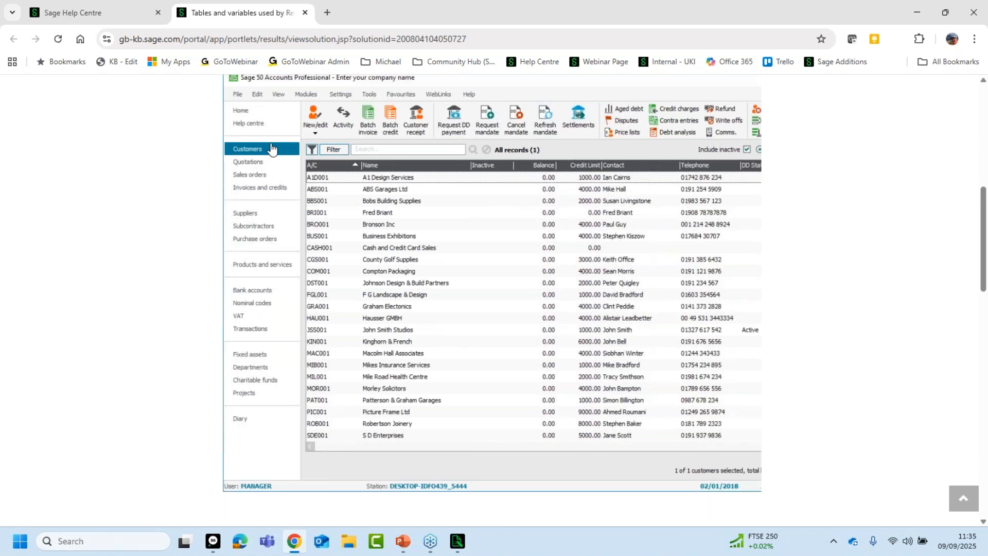
- Open the customer record's Defaults section in the interactive image and look up the variable for the Cust. Type custom field
{"action": "left_click", "coordinate": [313, 121]}
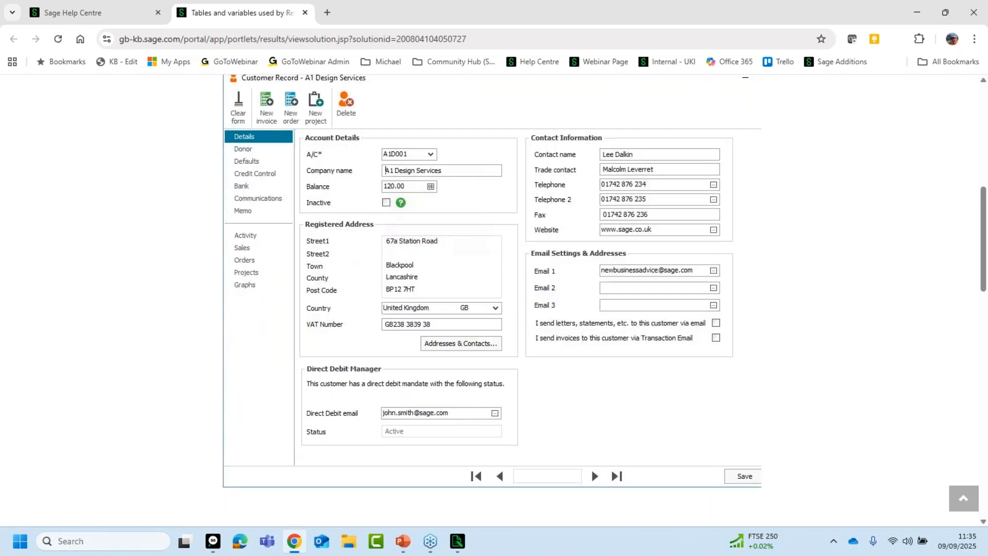
{"action": "left_click", "coordinate": [247, 162]}
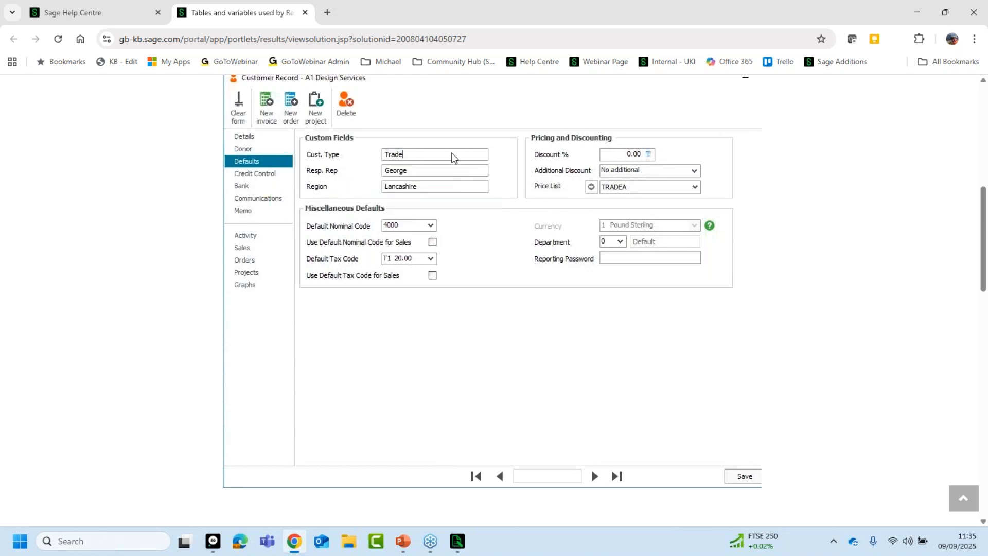
{"action": "mouse_move", "coordinate": [324, 154]}
- Close the browser, the Supplier List report in Report Designer, and the supplier reports window
{"action": "left_click", "coordinate": [972, 14]}
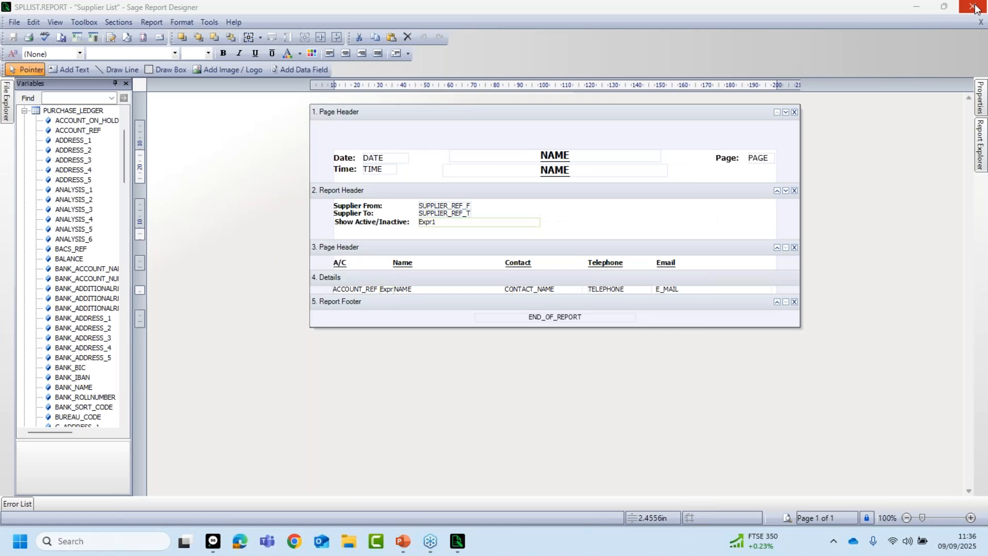
{"action": "left_click", "coordinate": [972, 6]}
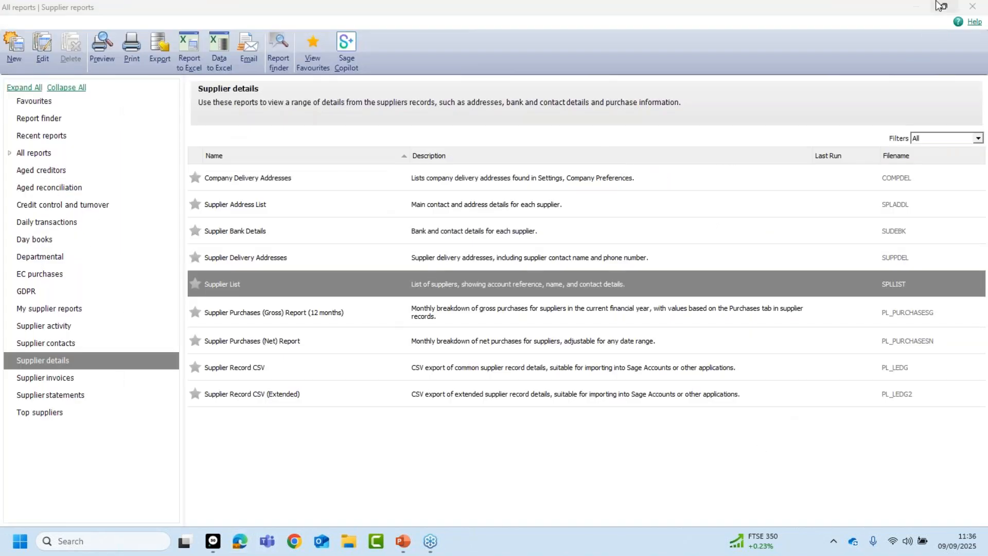
{"action": "left_click", "coordinate": [973, 7]}
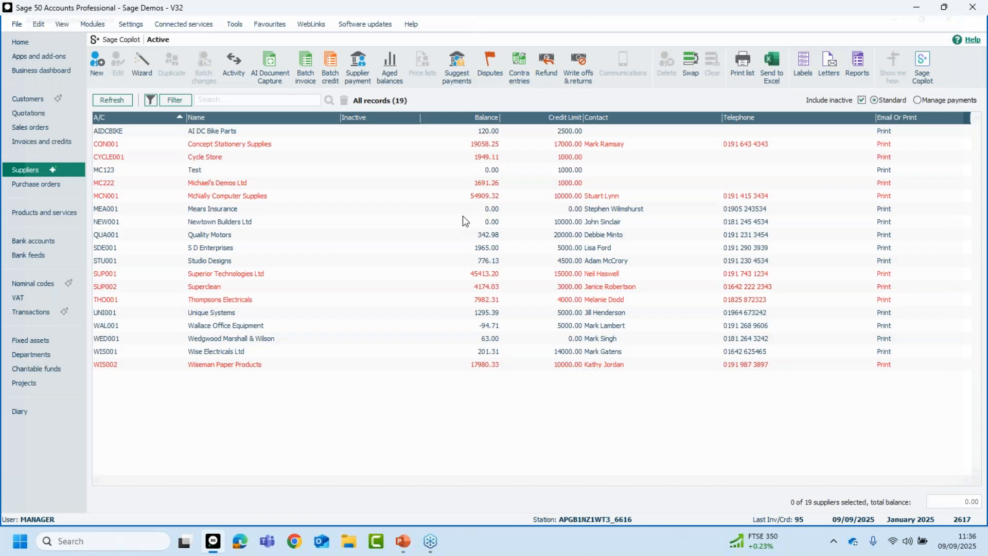
- Open the print layouts for invoice 95 and edit the layout A4 Inv\Crd Discount - Plain Paper (Print or Email)
{"action": "left_click", "coordinate": [29, 145]}
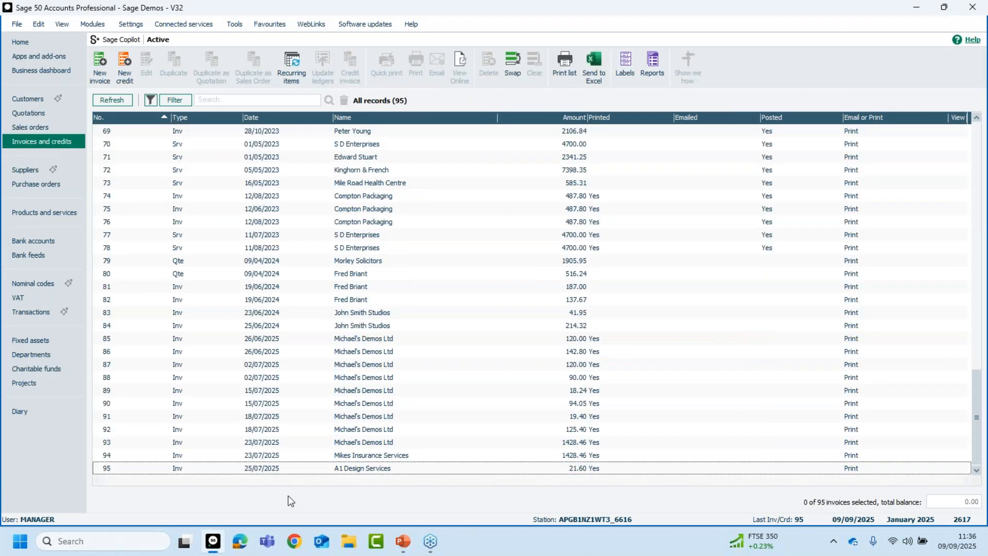
{"action": "left_click", "coordinate": [293, 466]}
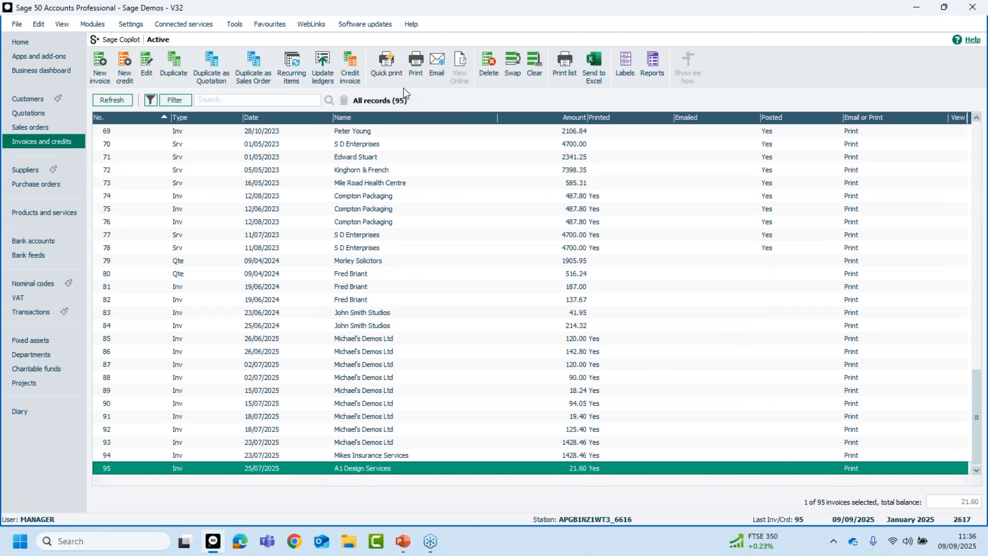
{"action": "left_click", "coordinate": [415, 64]}
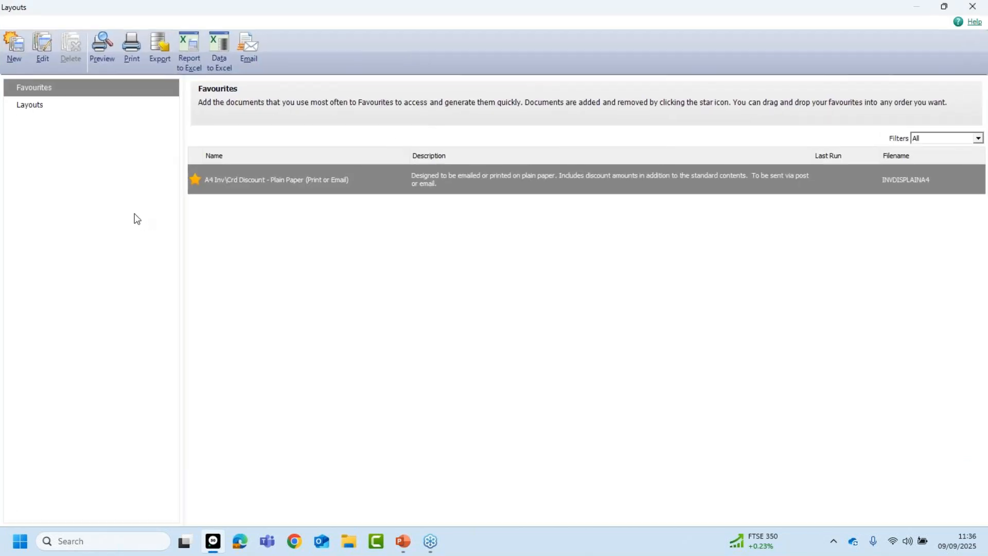
{"action": "mouse_move", "coordinate": [326, 187]}
{"action": "left_click", "coordinate": [42, 49]}
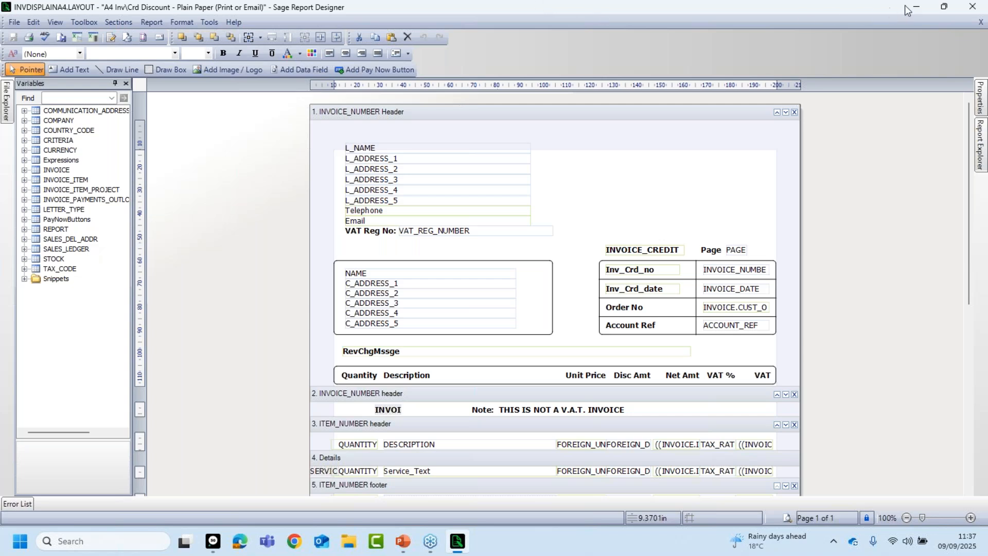
- Close the invoice layout in Report Designer and the print layouts window, and go to the customers list
{"action": "left_click", "coordinate": [969, 13]}
{"action": "left_click", "coordinate": [972, 7]}
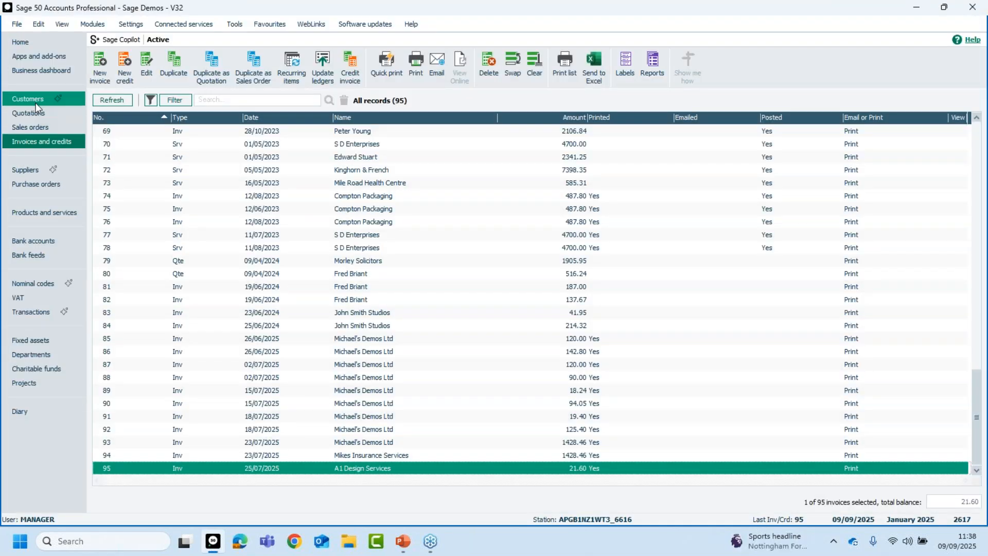
{"action": "left_click", "coordinate": [36, 102]}
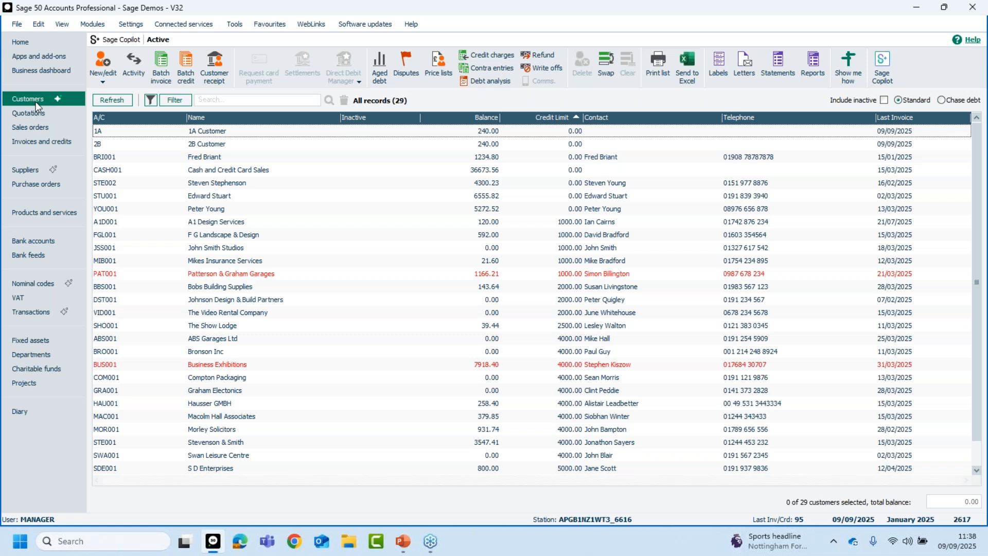
- Open the activity of customers 1A and 2B and examine customer 1A's Parts and Labour invoice transactions
{"action": "left_click", "coordinate": [205, 132]}
{"action": "left_click", "coordinate": [206, 144]}
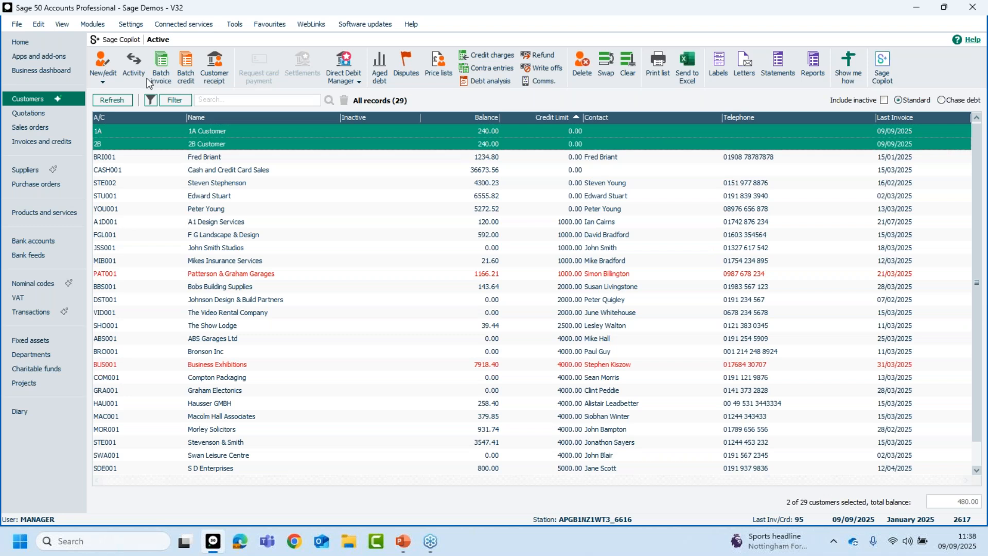
{"action": "left_click", "coordinate": [135, 69]}
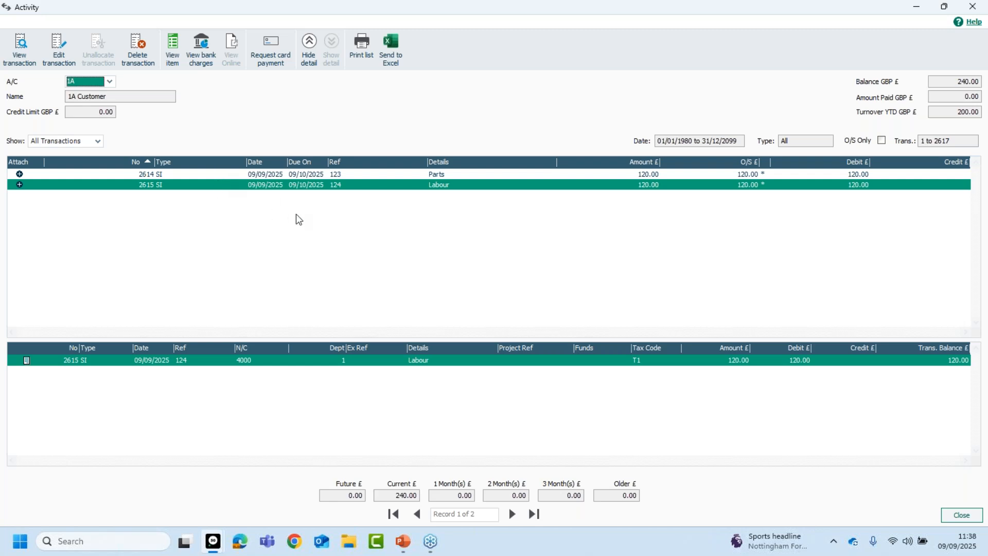
{"action": "left_click", "coordinate": [337, 177]}
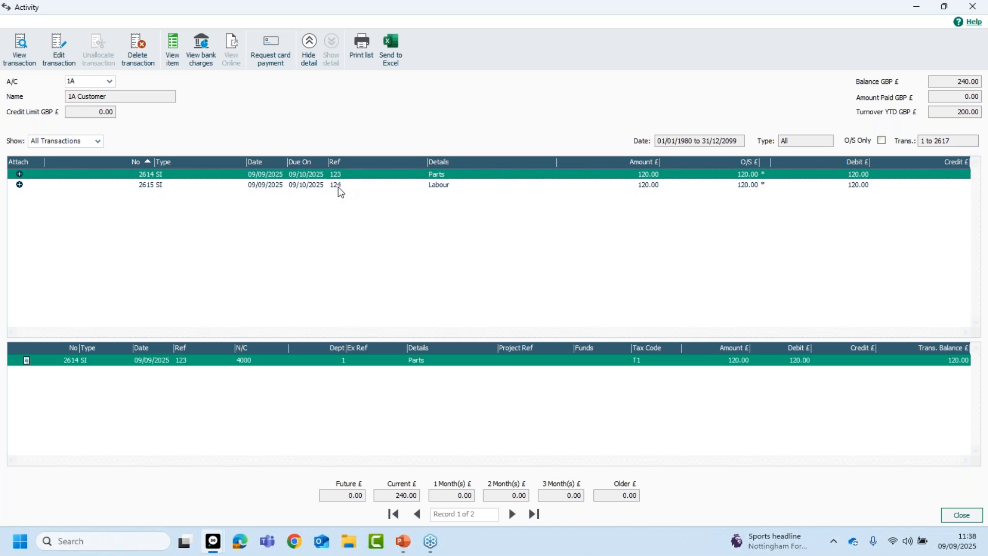
{"action": "left_click", "coordinate": [338, 187]}
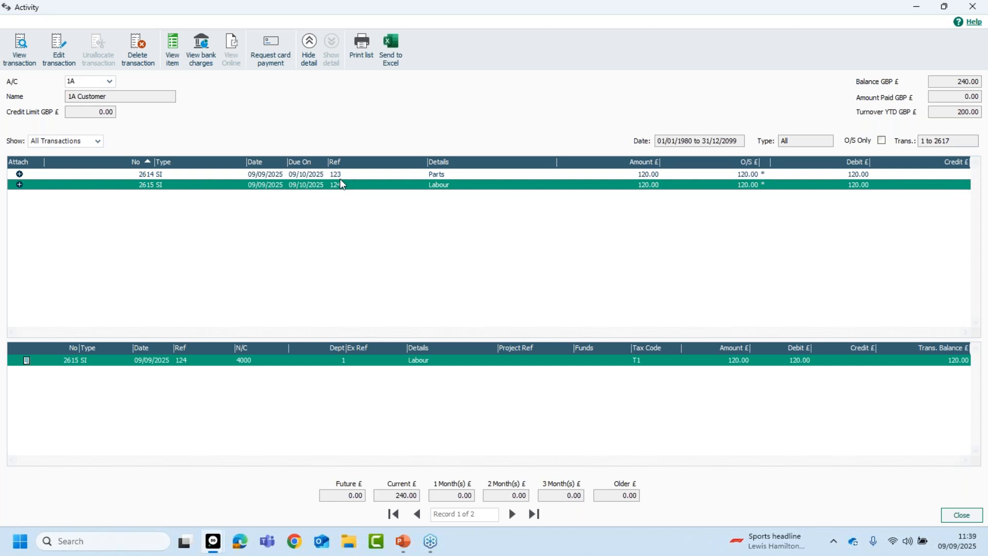
- Switch the activity to account 2B, examine its transaction and item lines, and close the activity window
{"action": "left_click", "coordinate": [109, 81]}
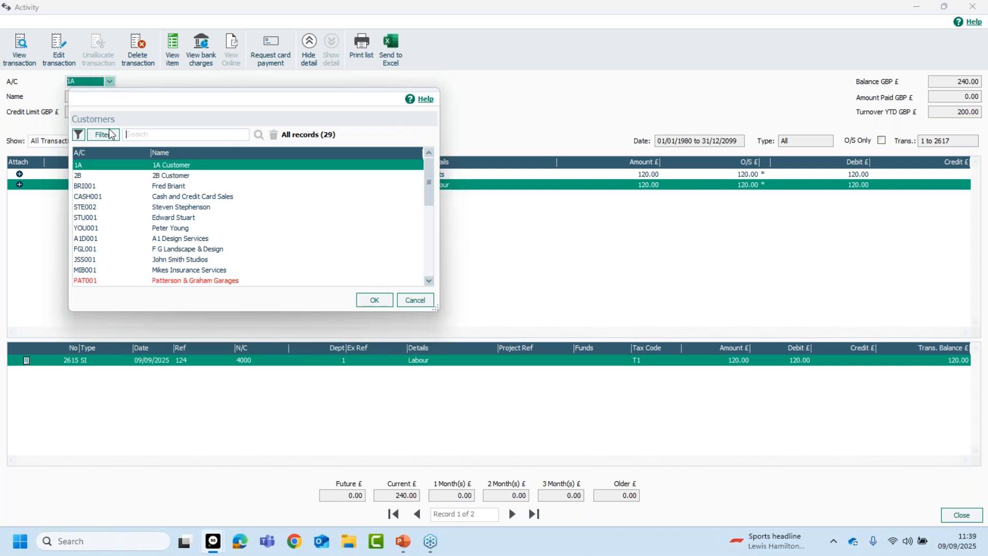
{"action": "left_click", "coordinate": [154, 175]}
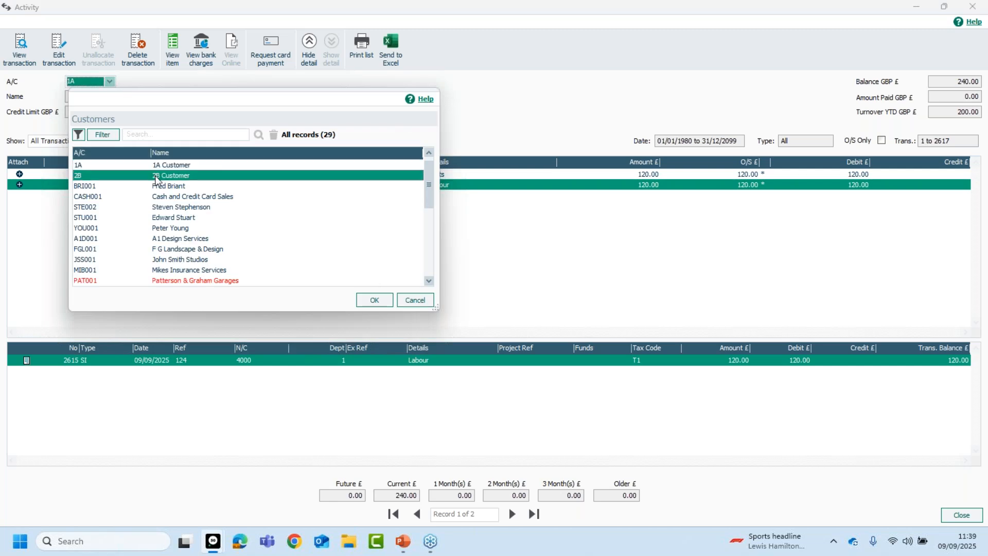
{"action": "left_click", "coordinate": [374, 300]}
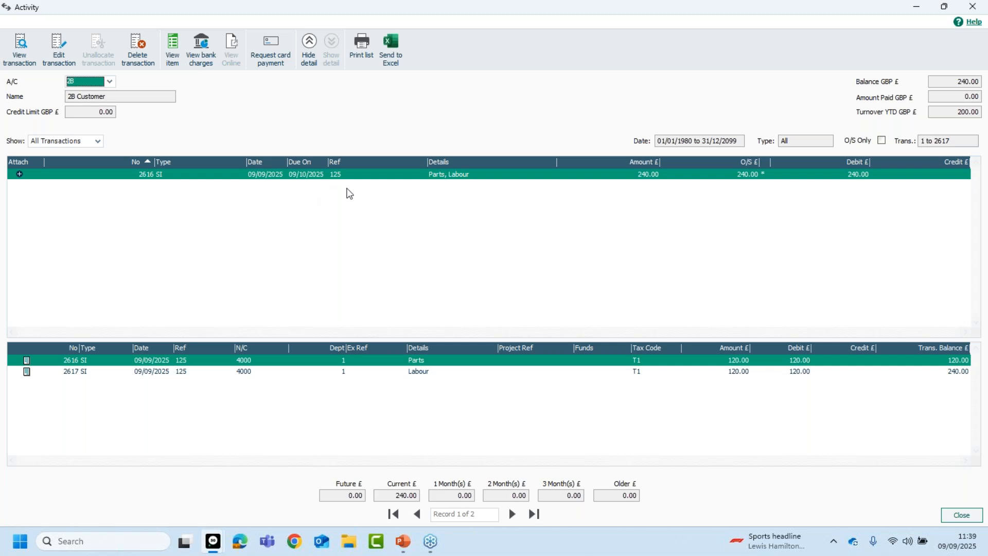
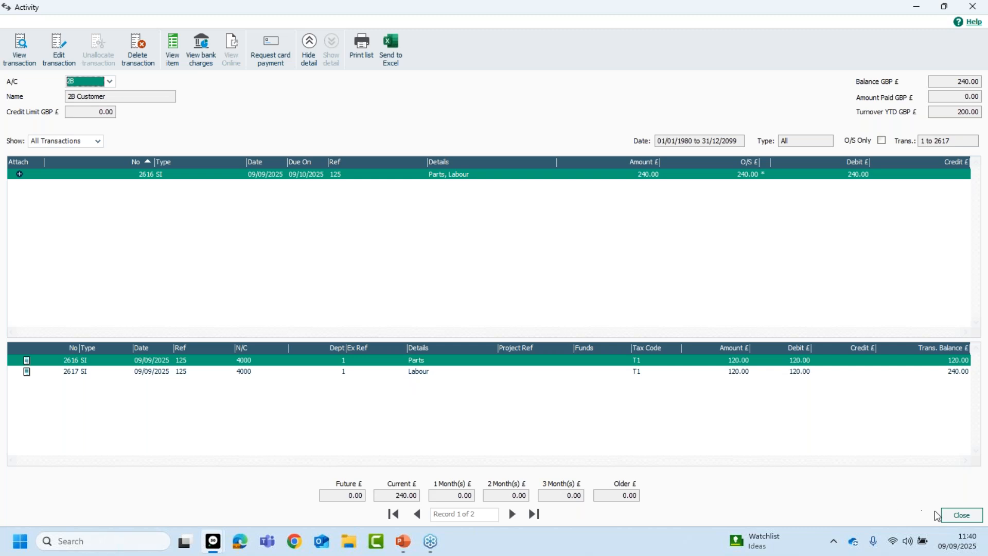
{"action": "left_click", "coordinate": [968, 516]}
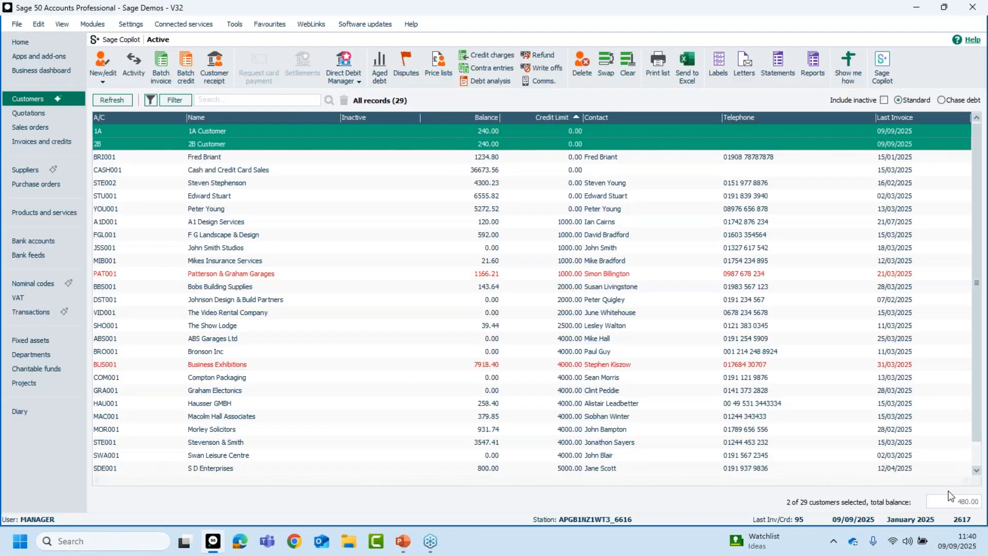
- Preview the Customer Activity (Summary) report for customers 1A and 2B, accepting the criteria, and examine it maximised and enlarged
{"action": "left_click", "coordinate": [203, 145]}
{"action": "left_click", "coordinate": [210, 144]}
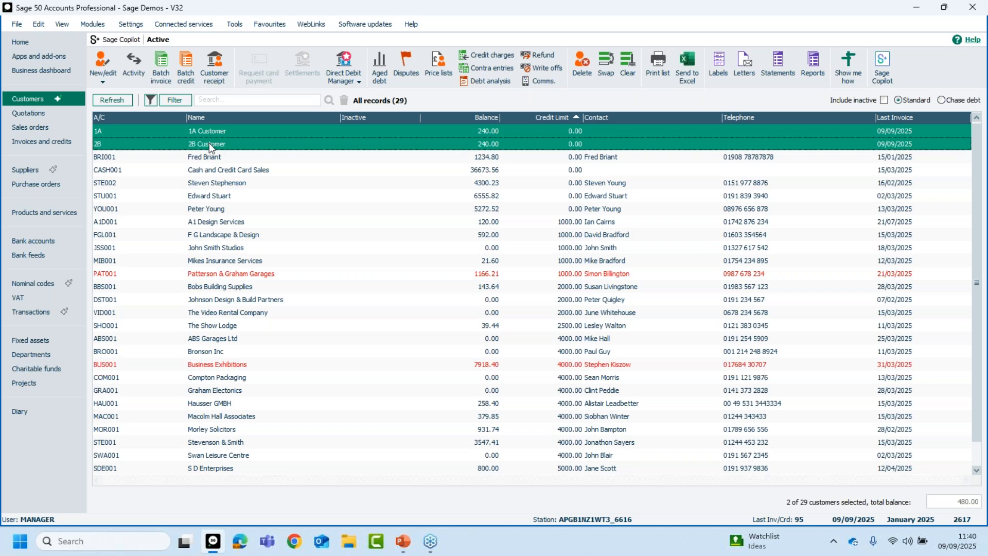
{"action": "left_click", "coordinate": [810, 64]}
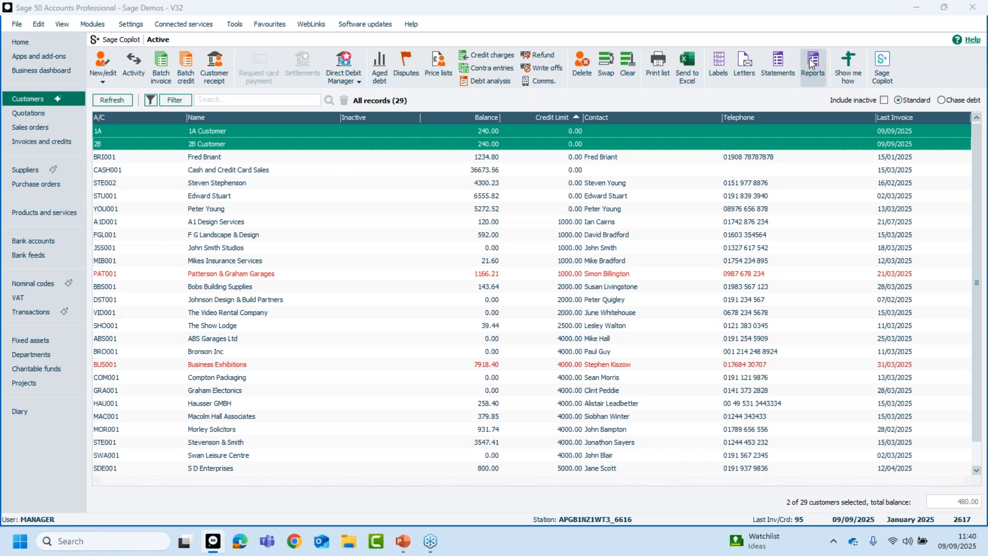
{"action": "left_click", "coordinate": [67, 239]}
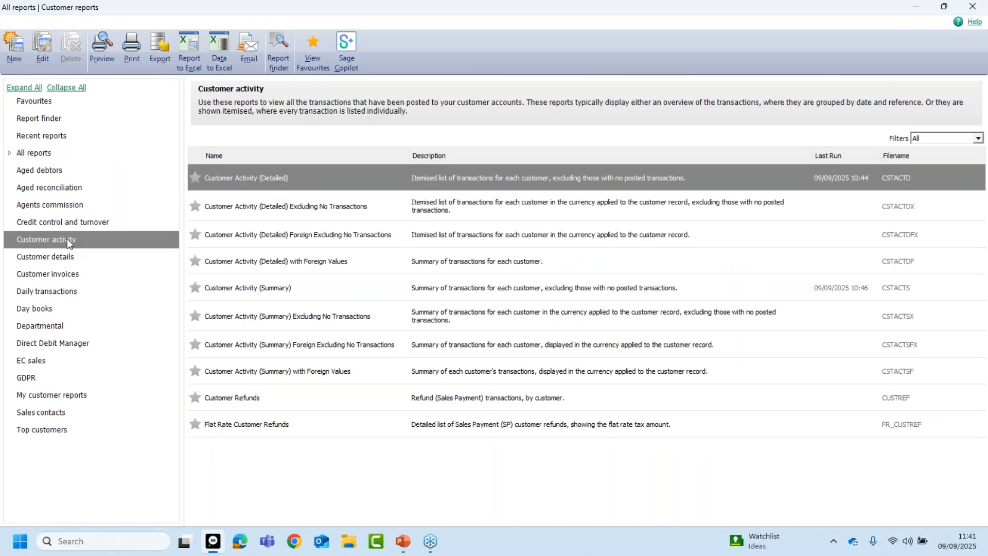
{"action": "left_click", "coordinate": [270, 288]}
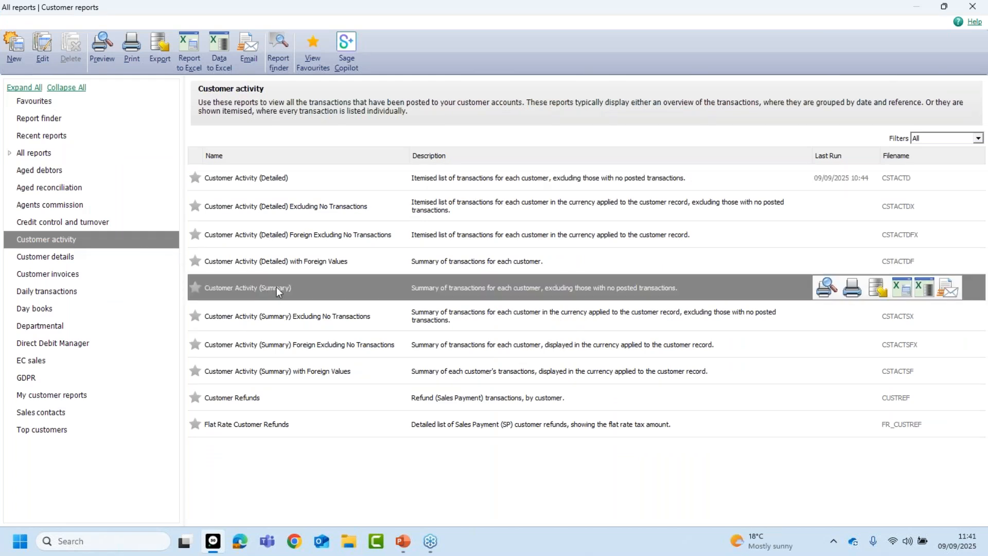
{"action": "left_click", "coordinate": [826, 286]}
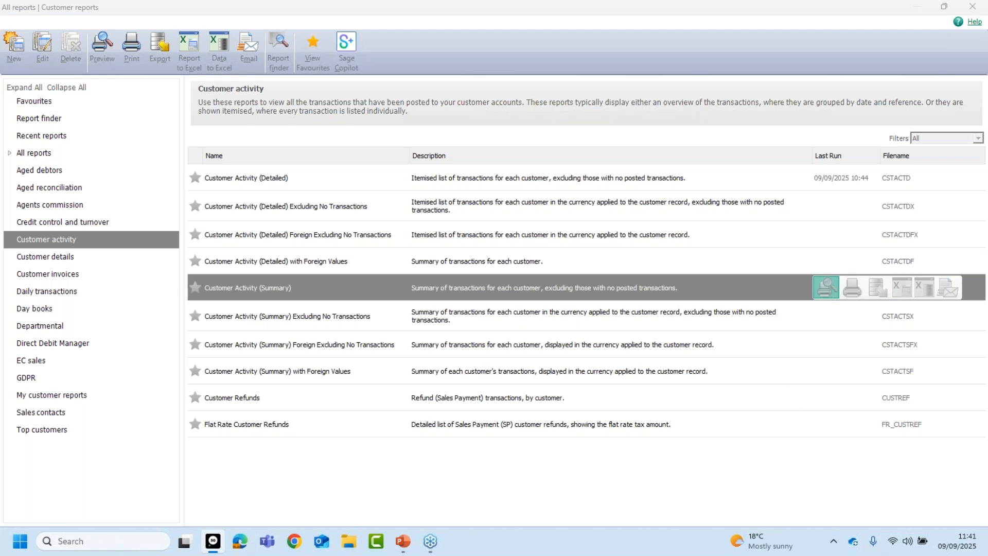
{"action": "left_click", "coordinate": [596, 341]}
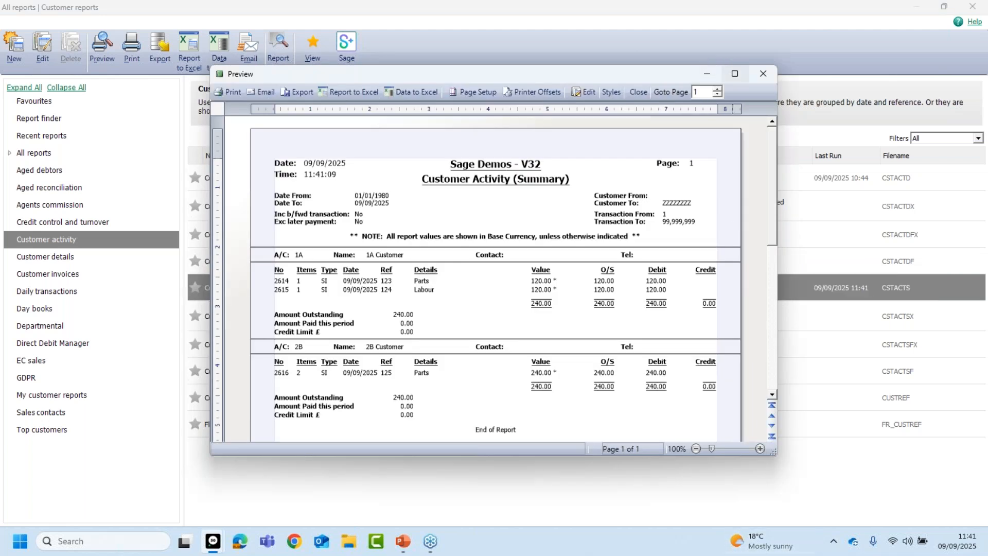
{"action": "left_click", "coordinate": [735, 74]}
{"action": "left_click", "coordinate": [970, 518]}
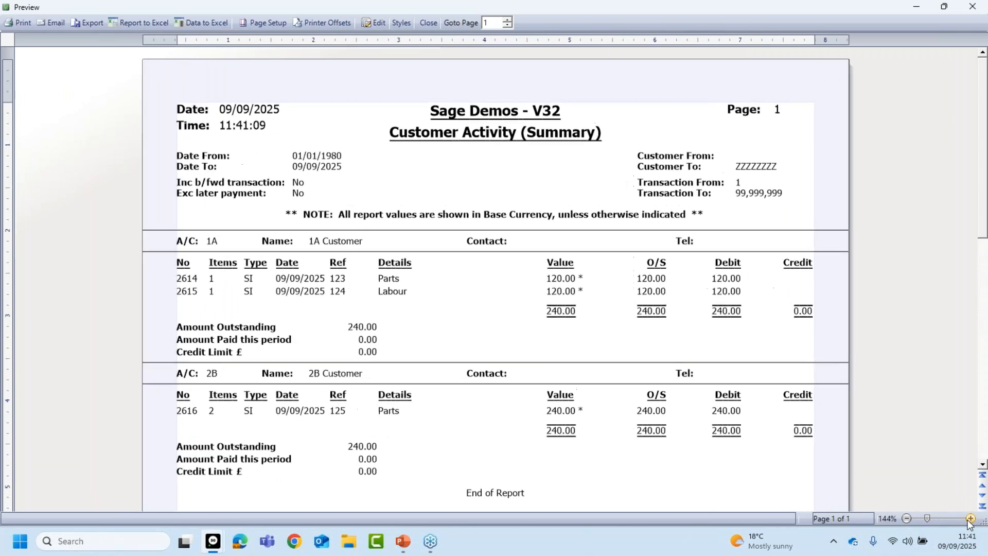
{"action": "left_click", "coordinate": [969, 518]}
{"action": "left_click", "coordinate": [970, 518]}
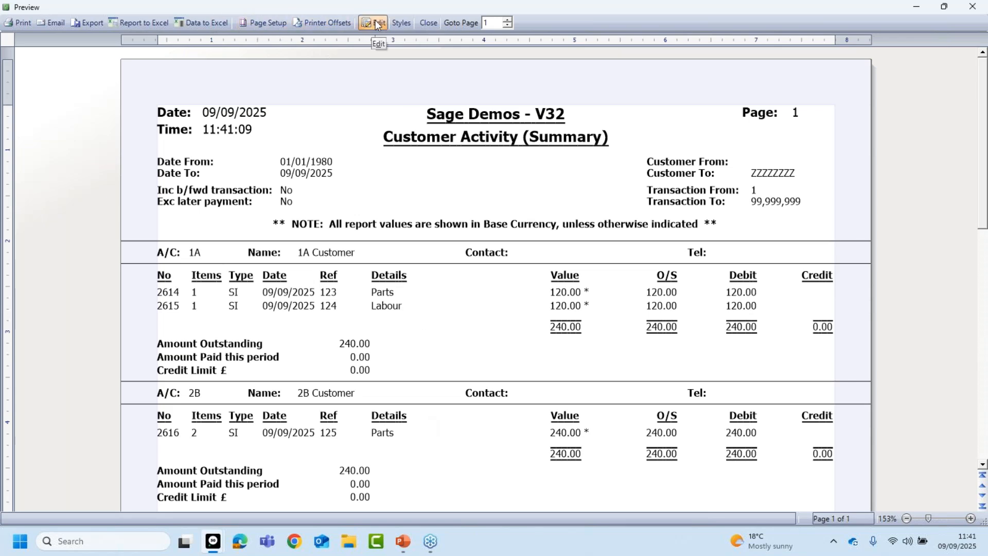
- Open the summary report's design from the preview, collapse the Variables pane, examine the report sections and close the design
{"action": "left_click", "coordinate": [428, 22]}
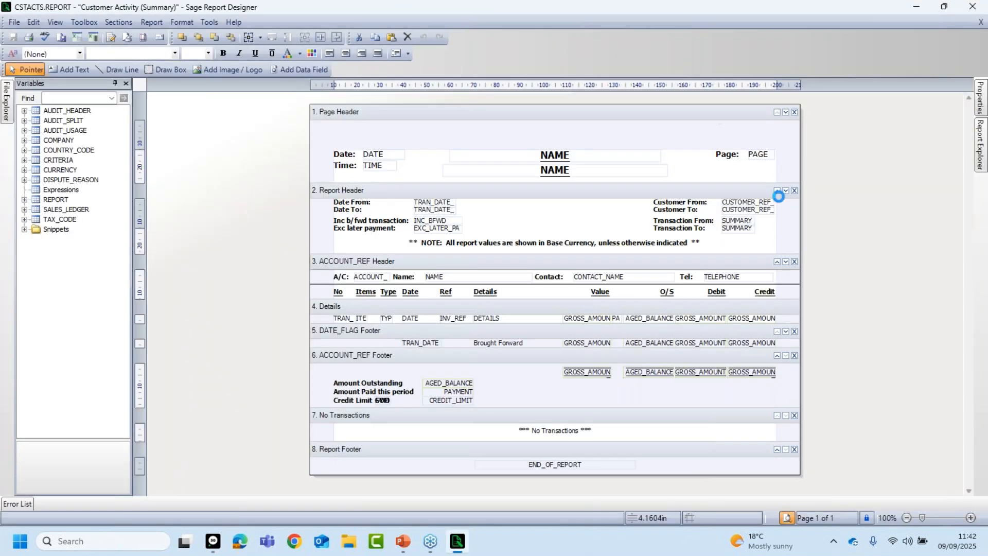
{"action": "left_click", "coordinate": [114, 83]}
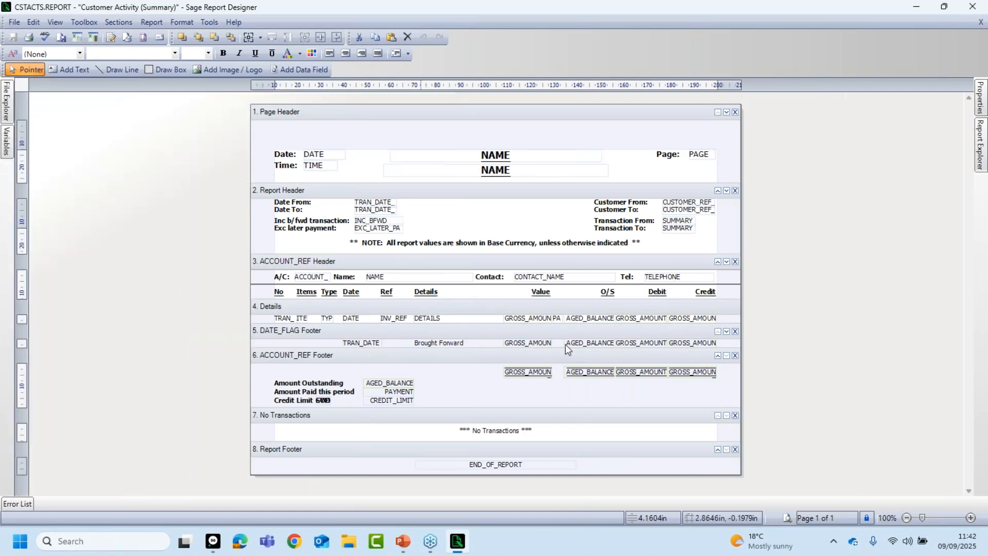
{"action": "left_click", "coordinate": [971, 517]}
{"action": "left_click", "coordinate": [970, 519]}
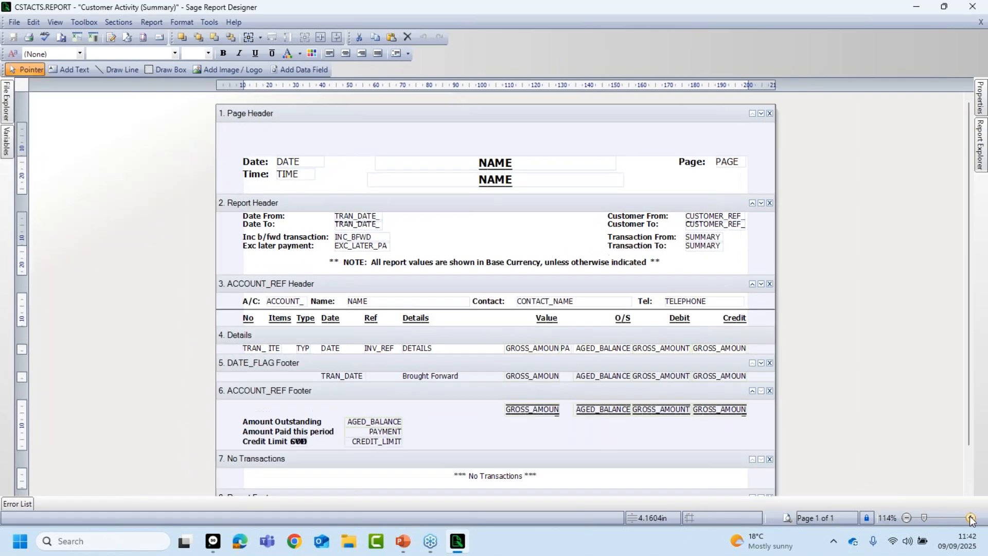
{"action": "left_click", "coordinate": [971, 519]}
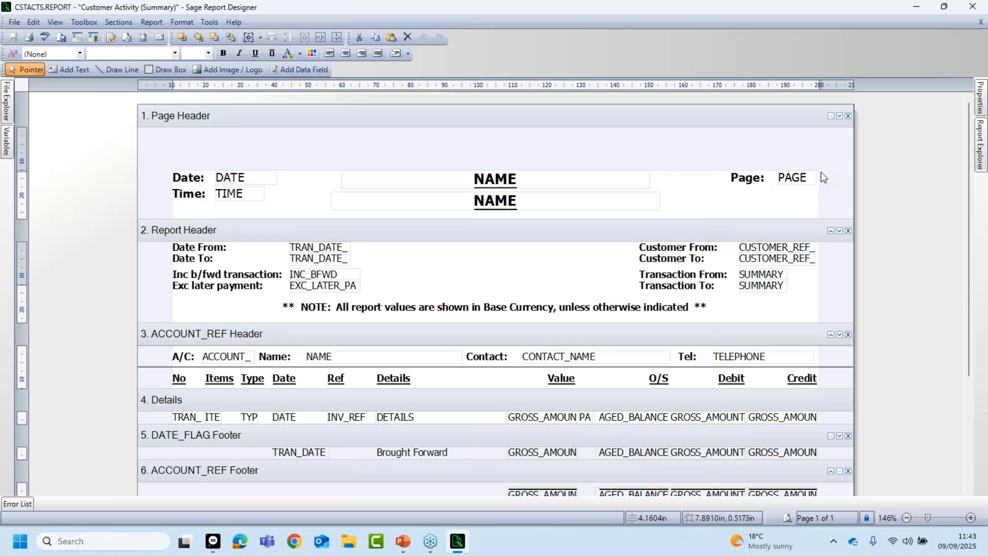
{"action": "left_click", "coordinate": [972, 7]}
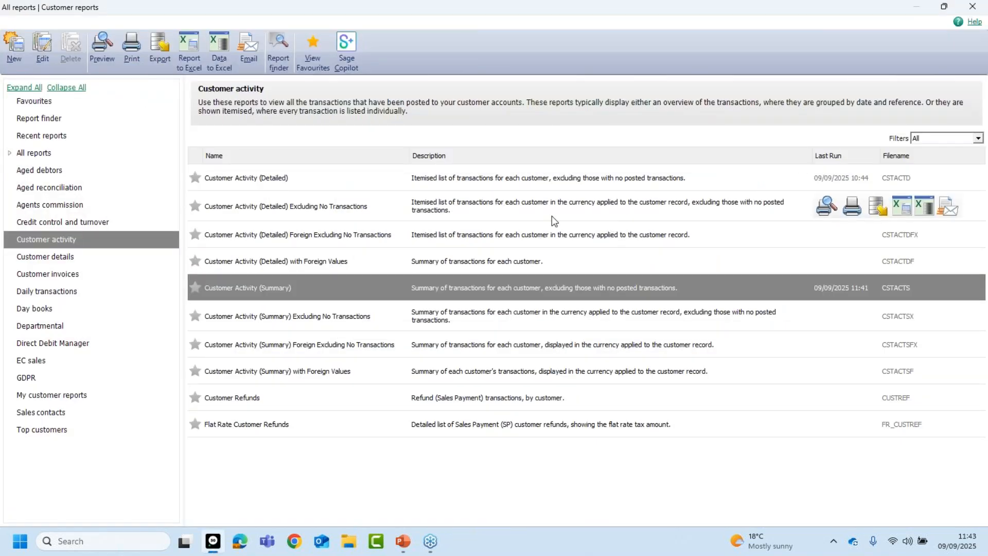
- Preview the Customer Activity (Detailed) report for the selected customers, accepting the criteria, and examine its itemised transactions maximised and enlarged
{"action": "left_click", "coordinate": [270, 182]}
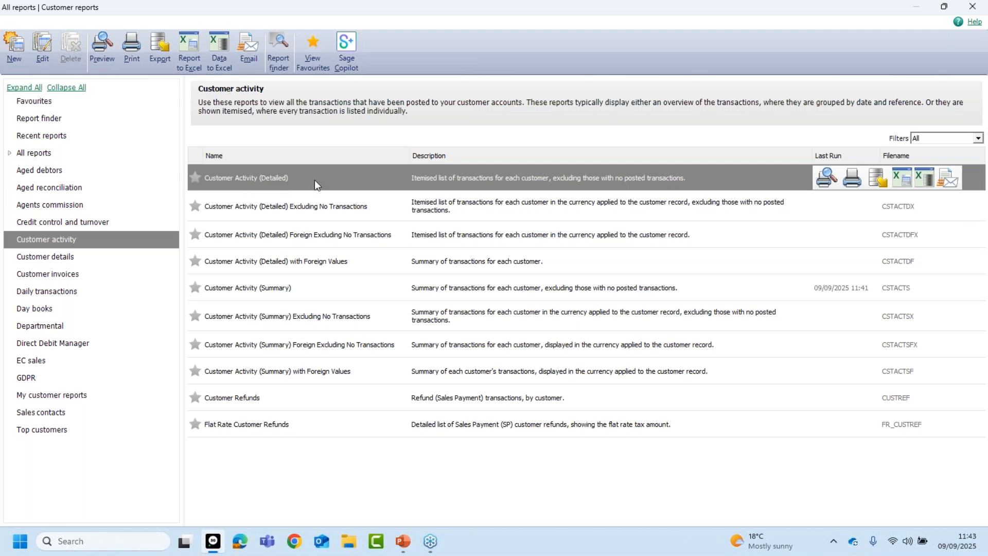
{"action": "left_click", "coordinate": [825, 177]}
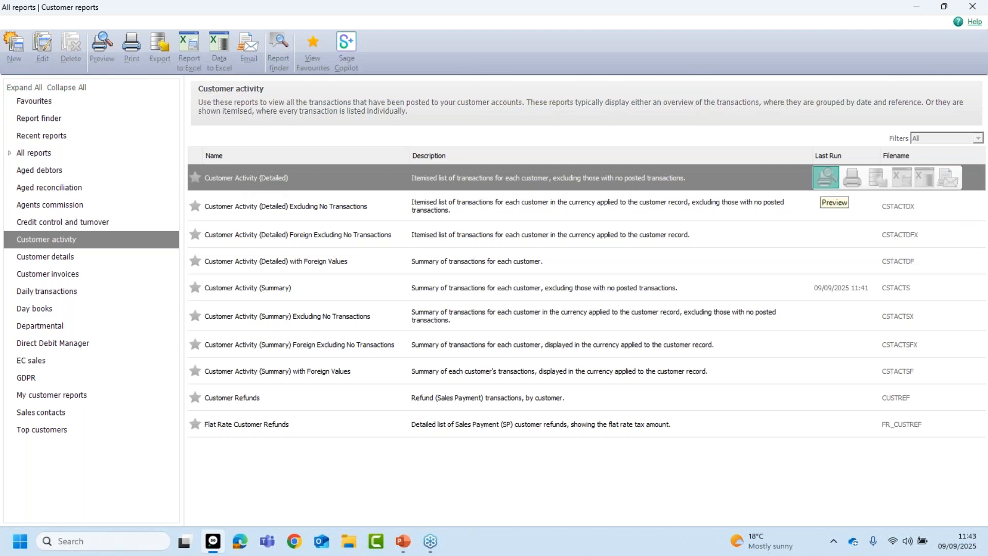
{"action": "left_click", "coordinate": [594, 358]}
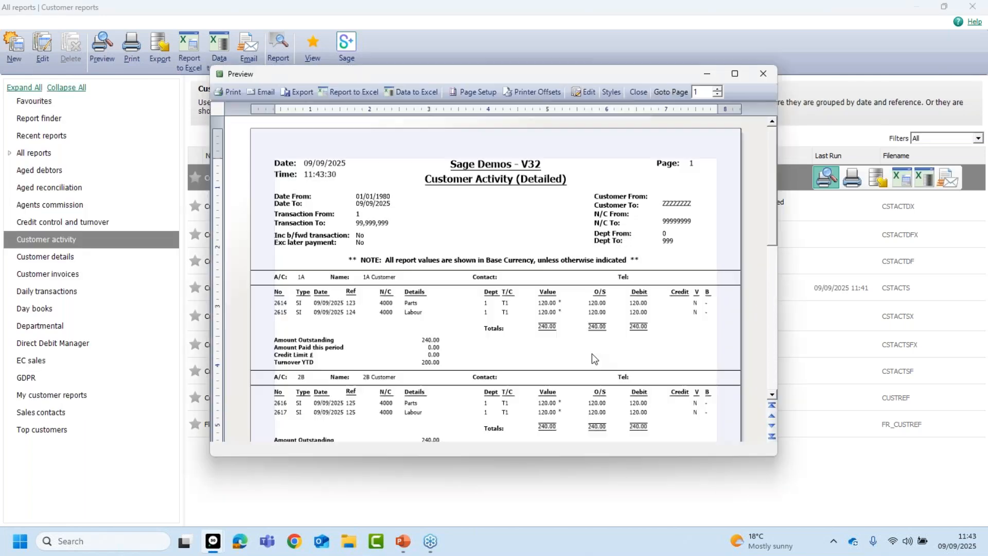
{"action": "left_click", "coordinate": [736, 75]}
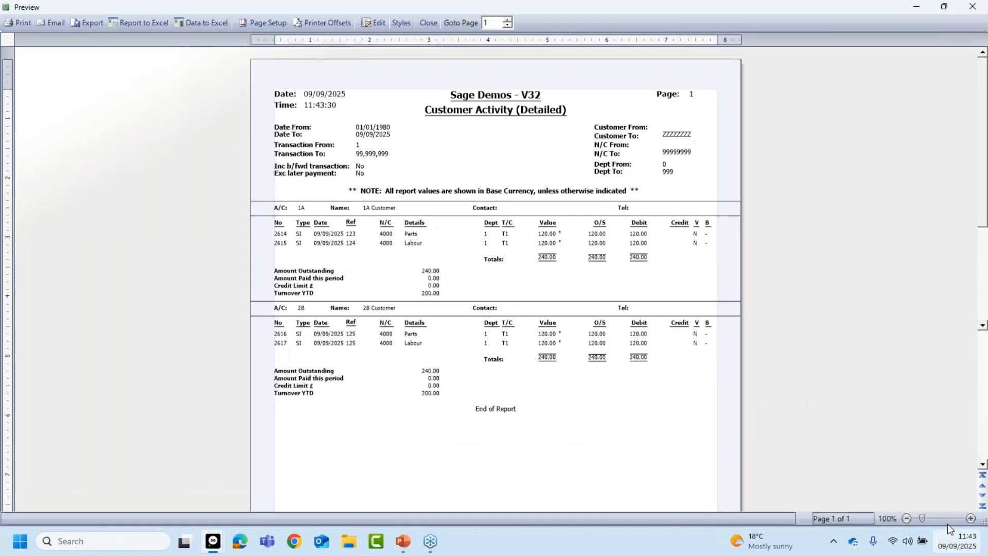
{"action": "left_click", "coordinate": [970, 518]}
{"action": "left_click", "coordinate": [971, 519]}
{"action": "left_click", "coordinate": [970, 518]}
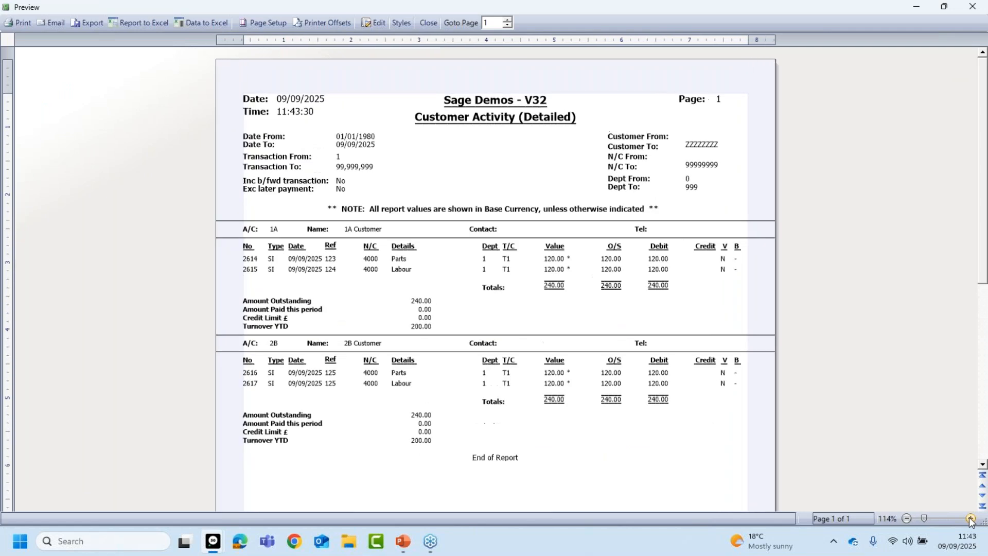
{"action": "left_click", "coordinate": [971, 519]}
{"action": "left_click", "coordinate": [971, 518]}
{"action": "left_click", "coordinate": [970, 519]}
{"action": "left_click", "coordinate": [970, 518]}
{"action": "left_click", "coordinate": [971, 519]}
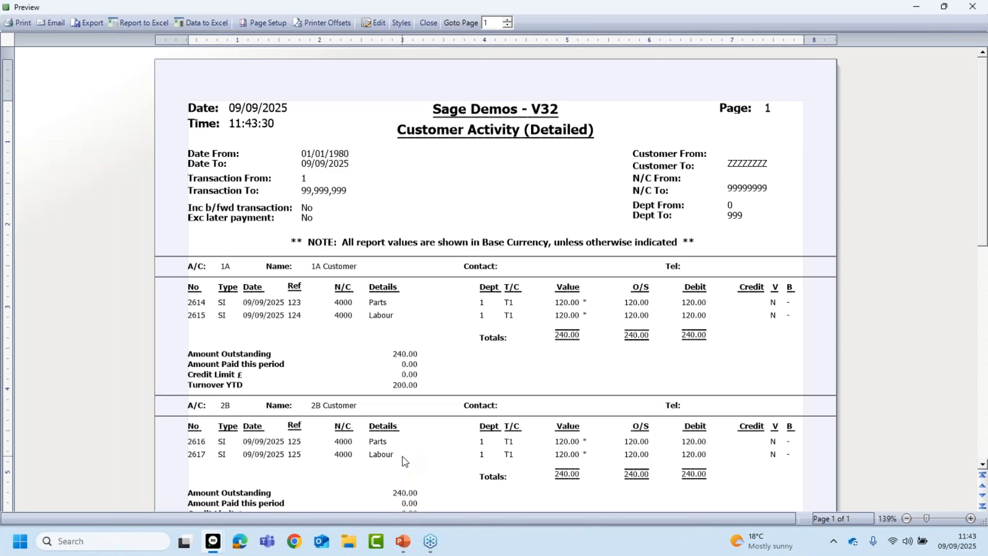
- Open the Customer Activity (Detailed) report's design from the preview, examine its sections and fields enlarged, and close it
{"action": "left_click", "coordinate": [374, 22]}
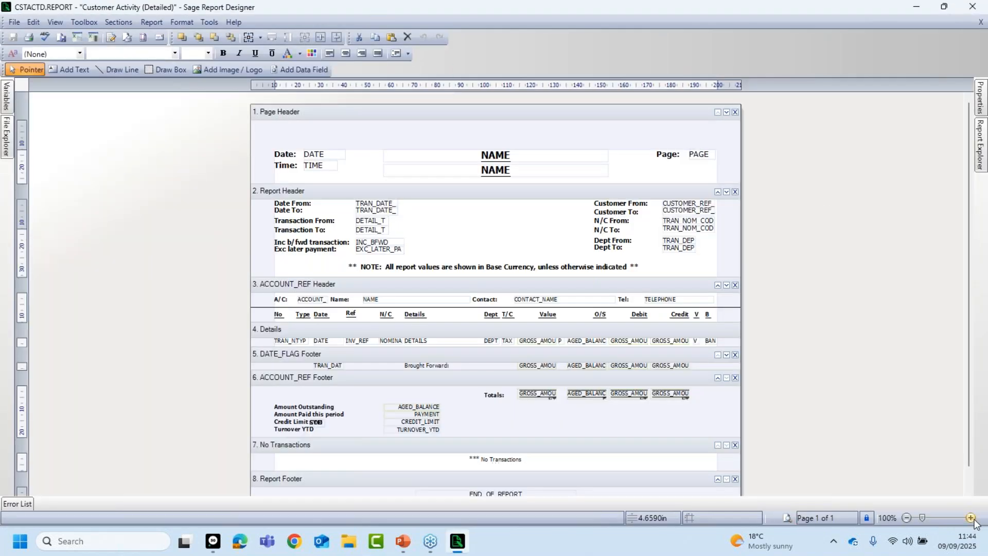
{"action": "left_click", "coordinate": [971, 518]}
{"action": "left_click", "coordinate": [971, 518]}
{"action": "left_click", "coordinate": [970, 518]}
{"action": "left_click", "coordinate": [971, 518]}
{"action": "left_click", "coordinate": [971, 518]}
{"action": "left_click", "coordinate": [971, 518]}
{"action": "left_click", "coordinate": [971, 518]}
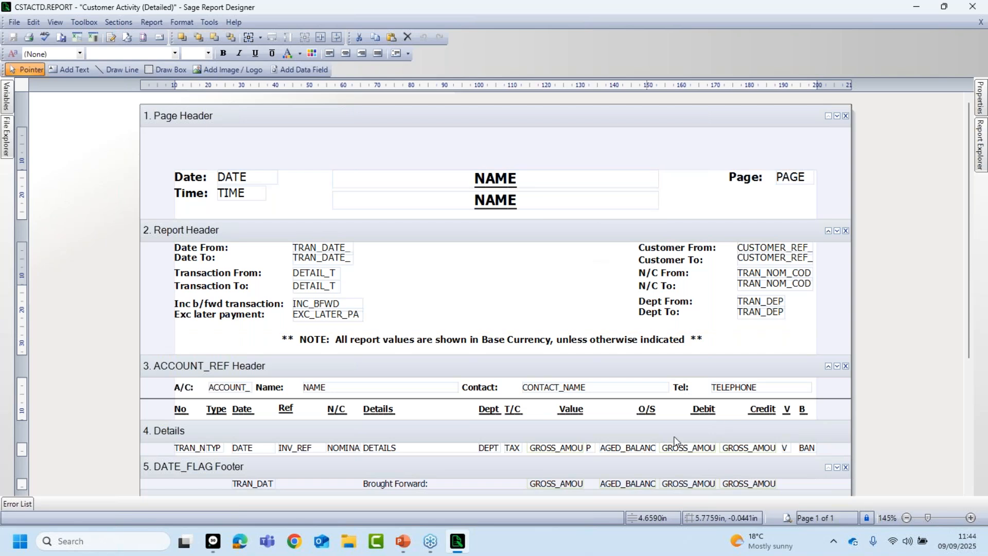
{"action": "left_click", "coordinate": [972, 7]}
- Open the Customer Activity (Summary) report for editing in Report Designer
{"action": "left_click", "coordinate": [252, 288]}
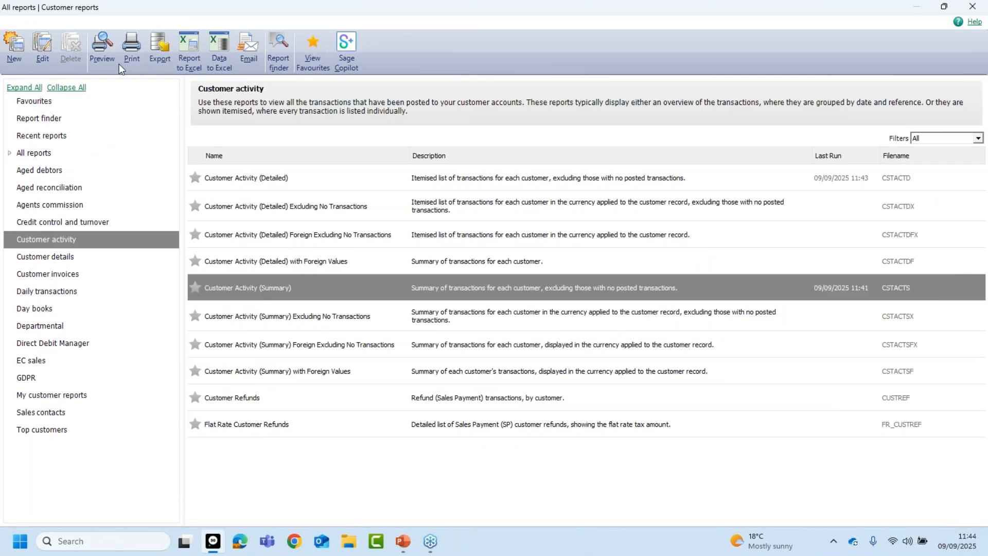
{"action": "left_click", "coordinate": [48, 43]}
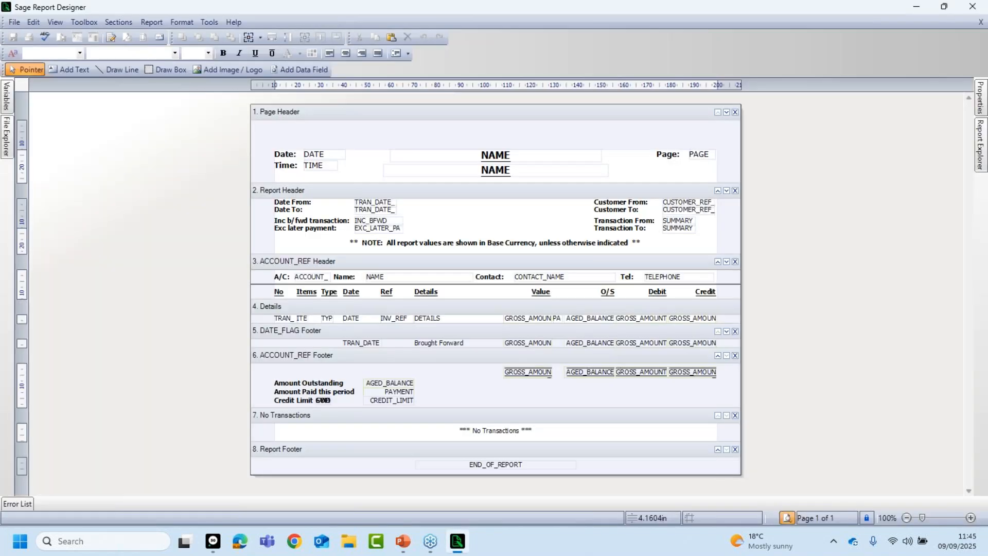
{"action": "left_click", "coordinate": [971, 518]}
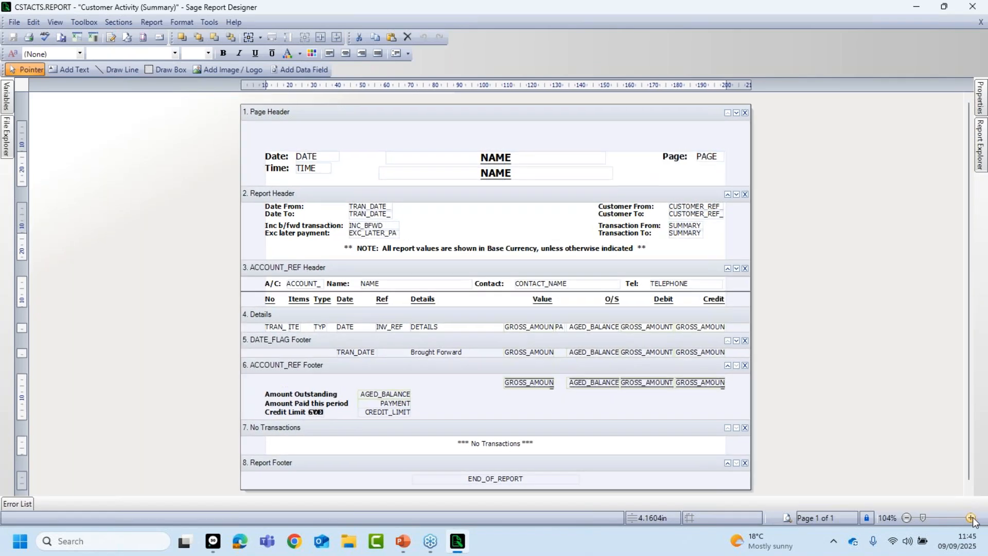
- Examine the summary design enlarged, preview the report with the offered criteria, and return to the design
{"action": "left_click", "coordinate": [971, 518]}
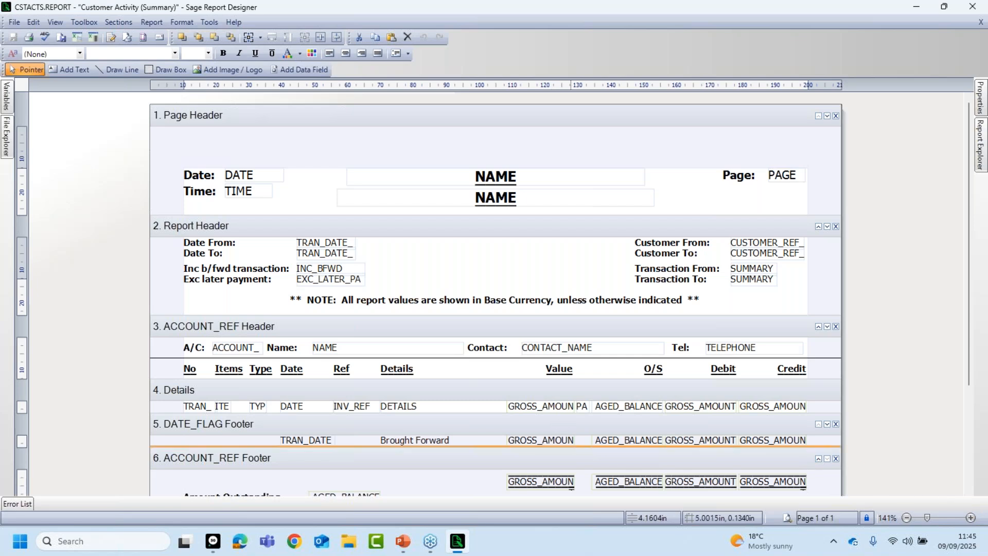
{"action": "left_click", "coordinate": [790, 515]}
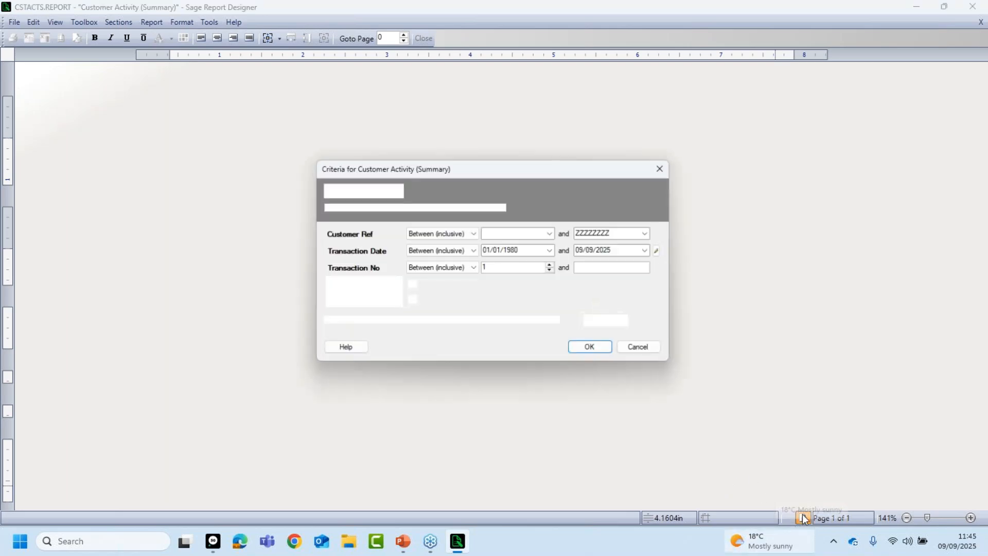
{"action": "left_click", "coordinate": [590, 347]}
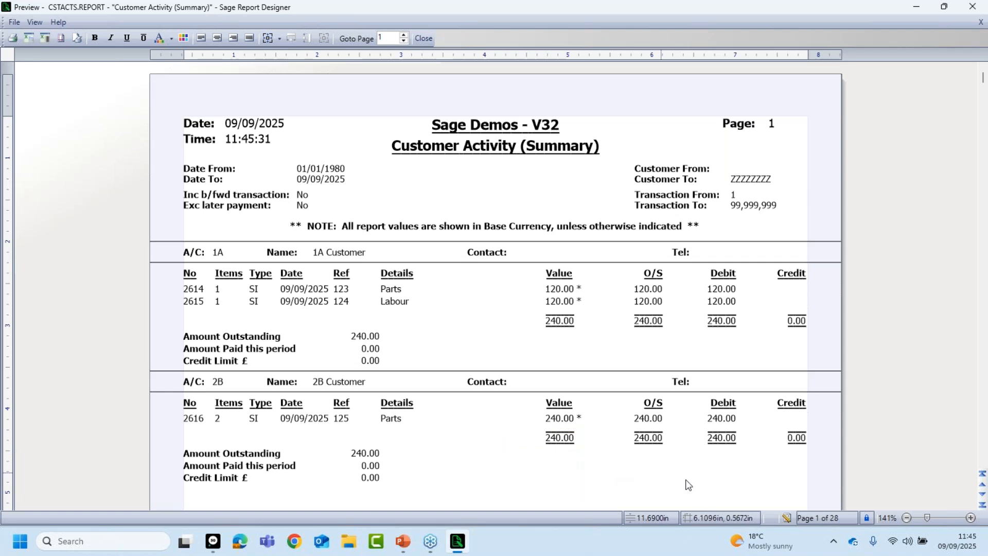
{"action": "left_click", "coordinate": [786, 518]}
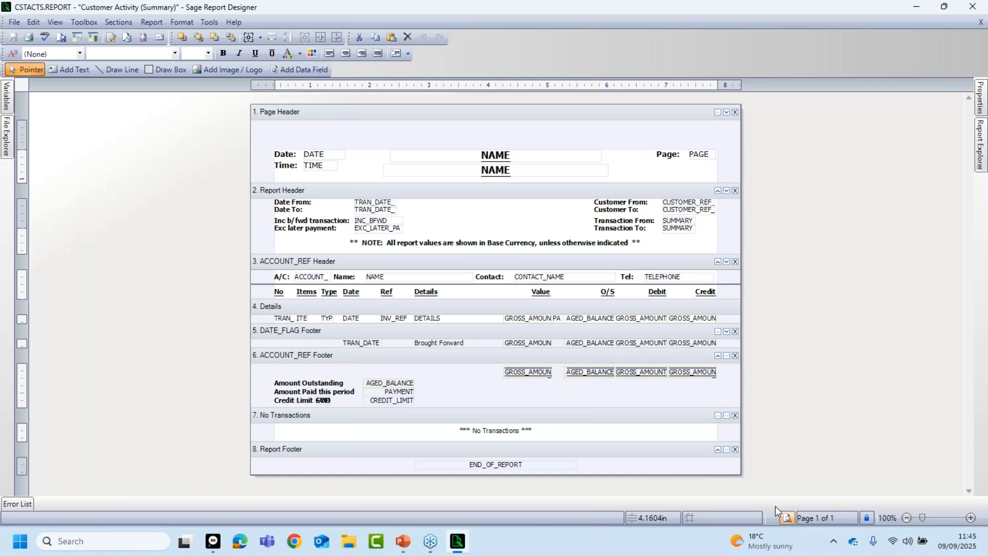
- Heighten the Details section and place the AUDIT_SPLIT variable EXTRA_REF beneath its existing row of fields
{"action": "left_click_drag", "start_coordinate": [719, 322], "coordinate": [714, 349]}
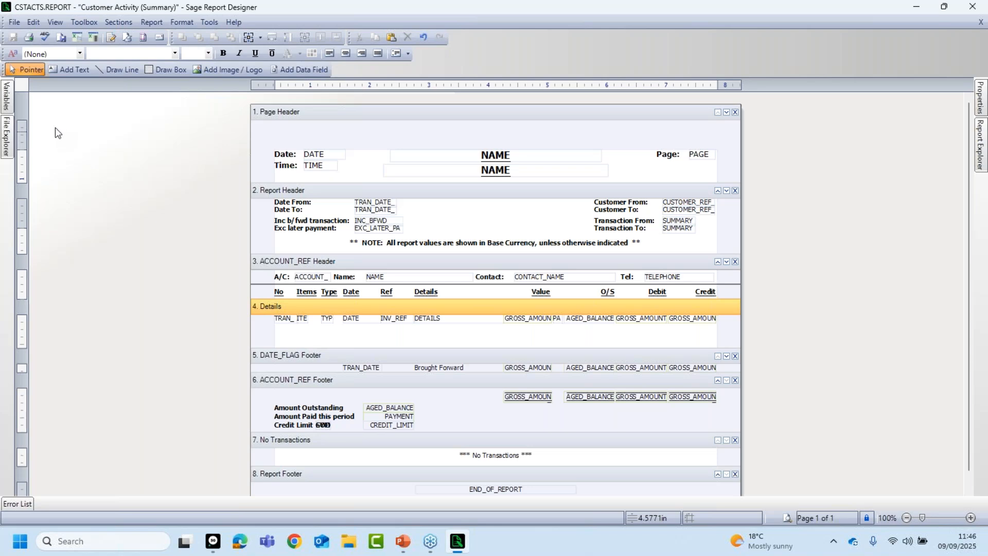
{"action": "left_click", "coordinate": [7, 102]}
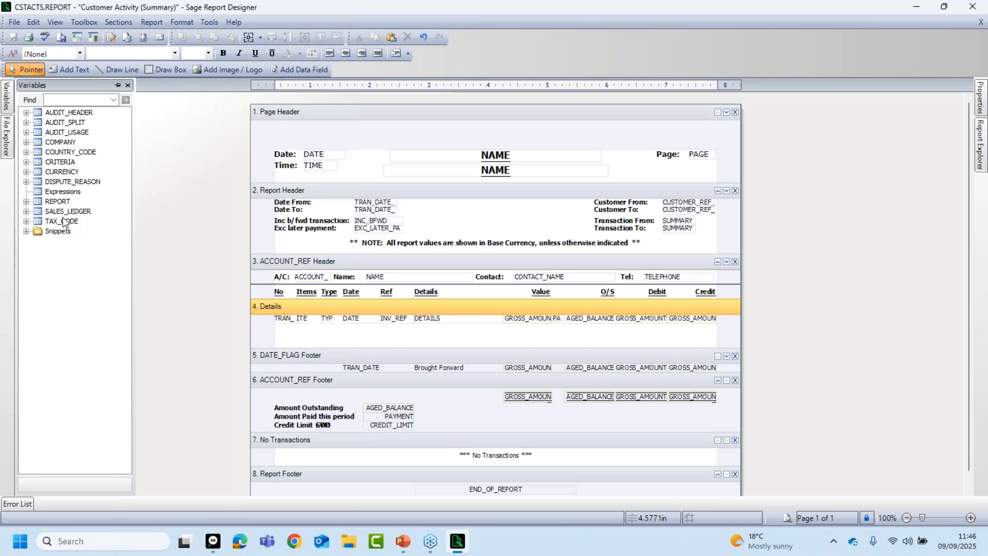
{"action": "left_click", "coordinate": [26, 123]}
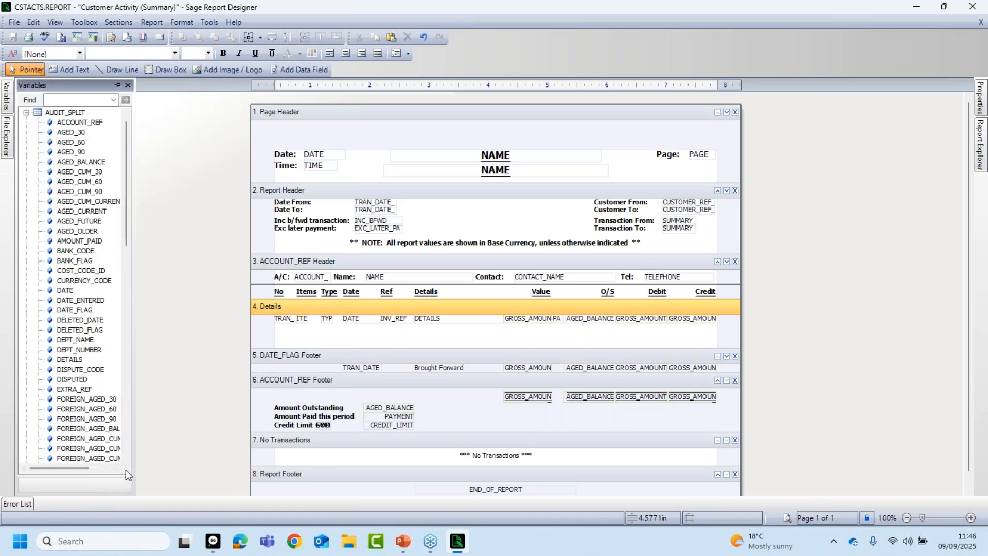
{"action": "left_click", "coordinate": [72, 390]}
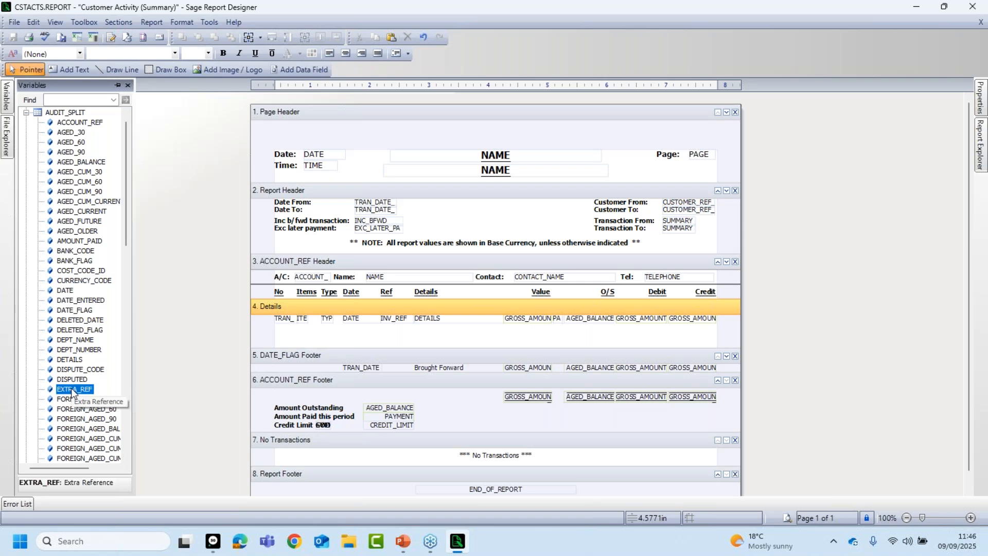
{"action": "double_click", "coordinate": [72, 390]}
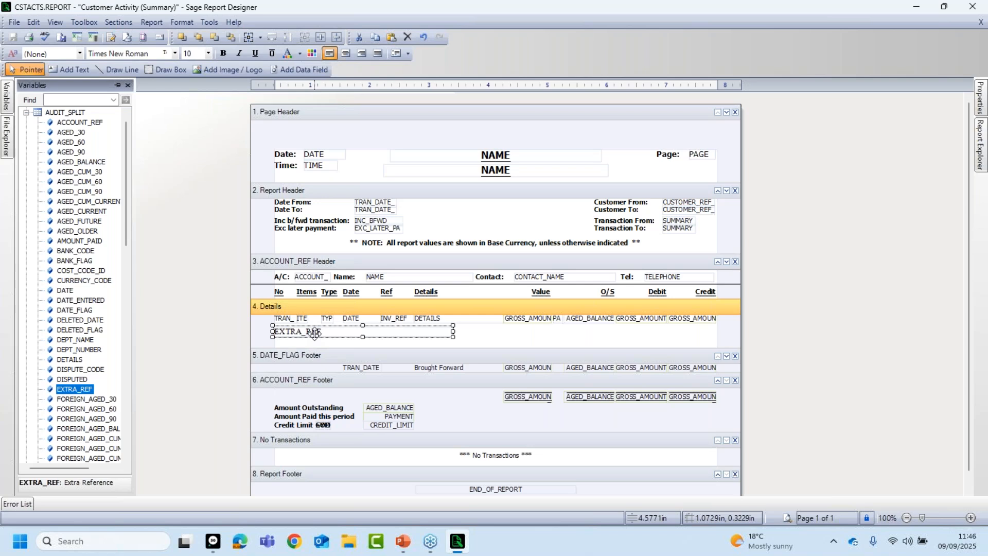
{"action": "left_click", "coordinate": [475, 332]}
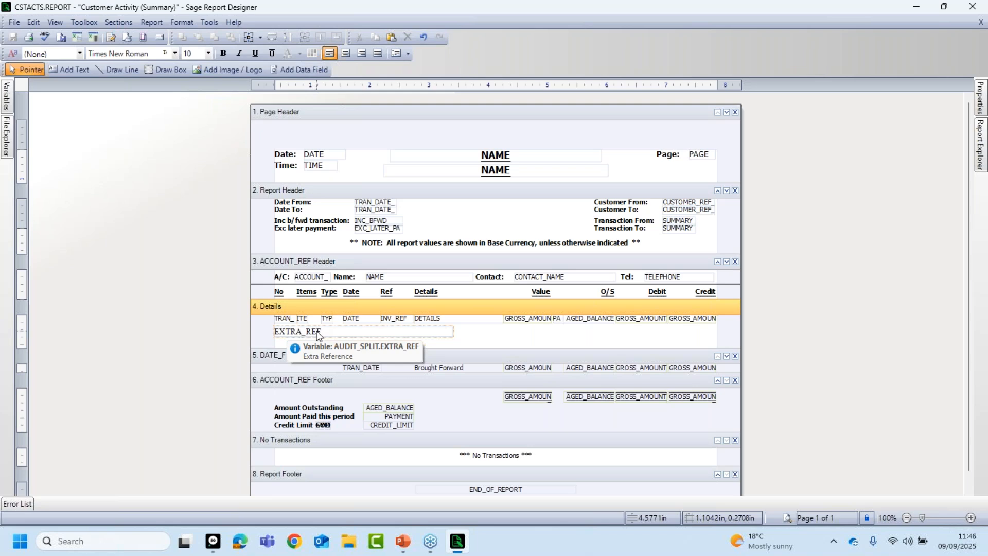
- Preview the modified summary report with the offered criteria and examine the transaction lines and totals for customers 1A and 2B enlarged
{"action": "left_click", "coordinate": [787, 517]}
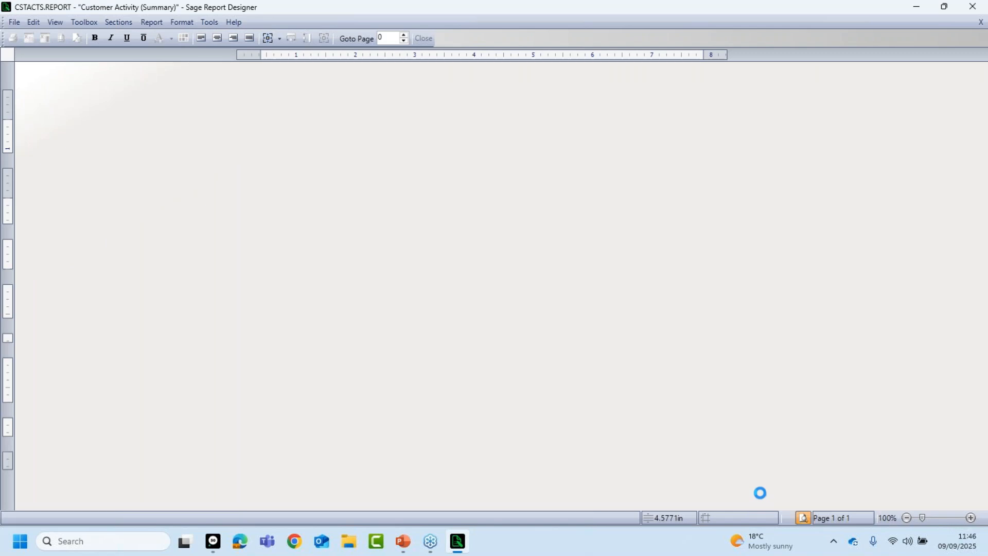
{"action": "left_click", "coordinate": [594, 349]}
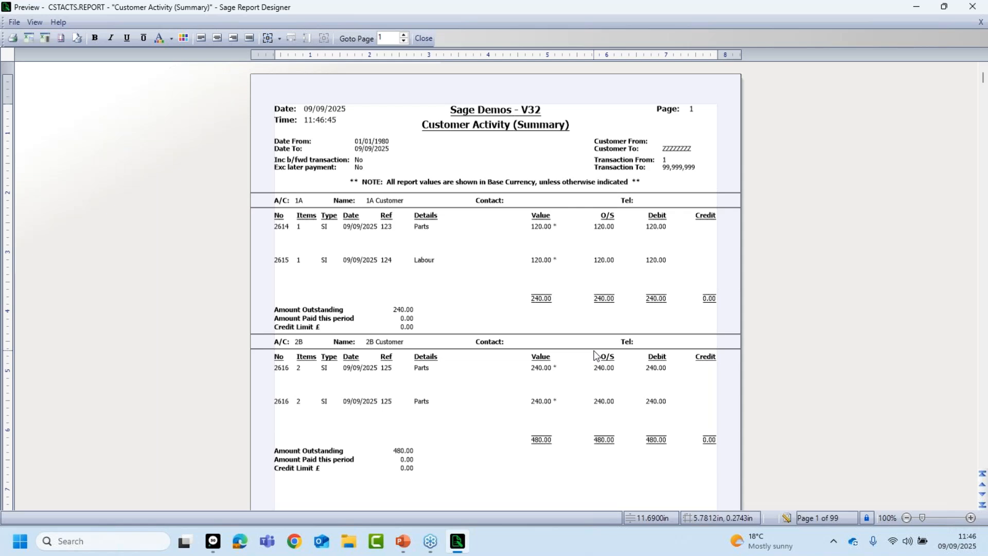
{"action": "left_click", "coordinate": [970, 517]}
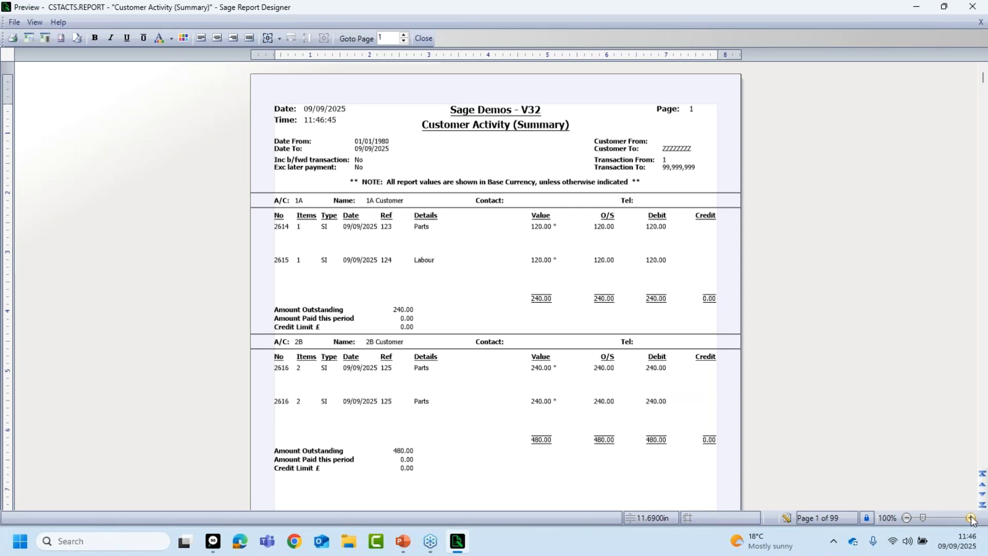
{"action": "left_click", "coordinate": [971, 518]}
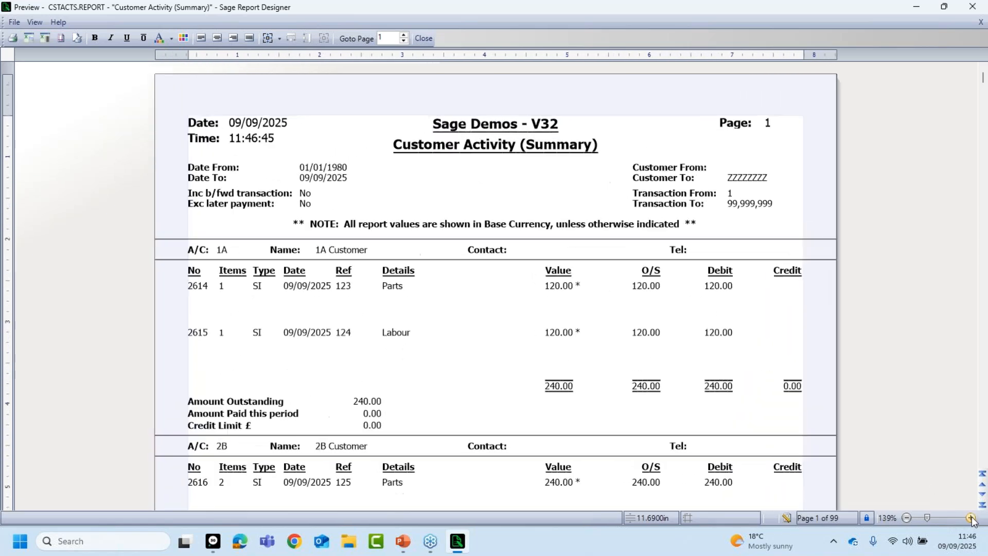
{"action": "left_click", "coordinate": [971, 518]}
{"action": "left_click", "coordinate": [971, 518]}
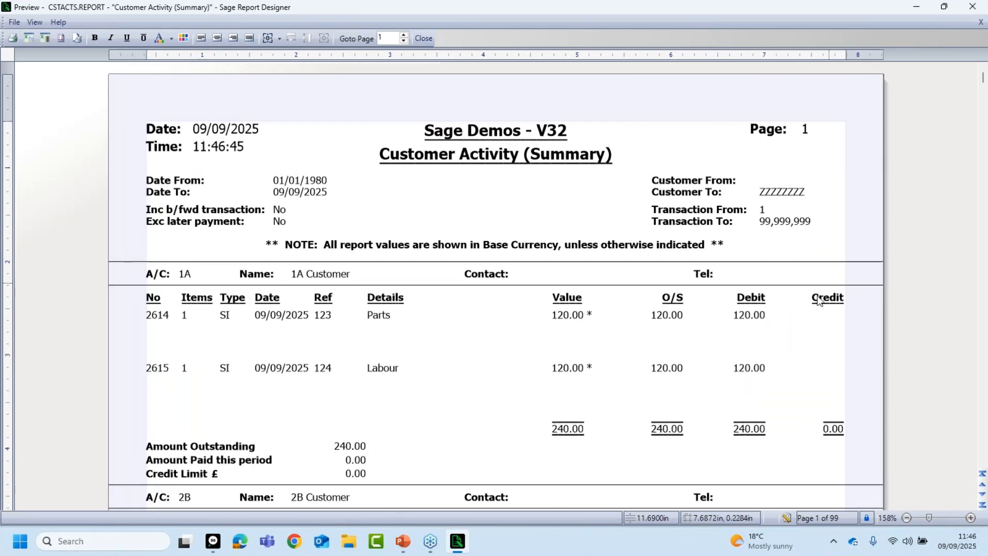
{"action": "scroll", "coordinate": [811, 306], "scroll_direction": "down", "scroll_amount": 5}
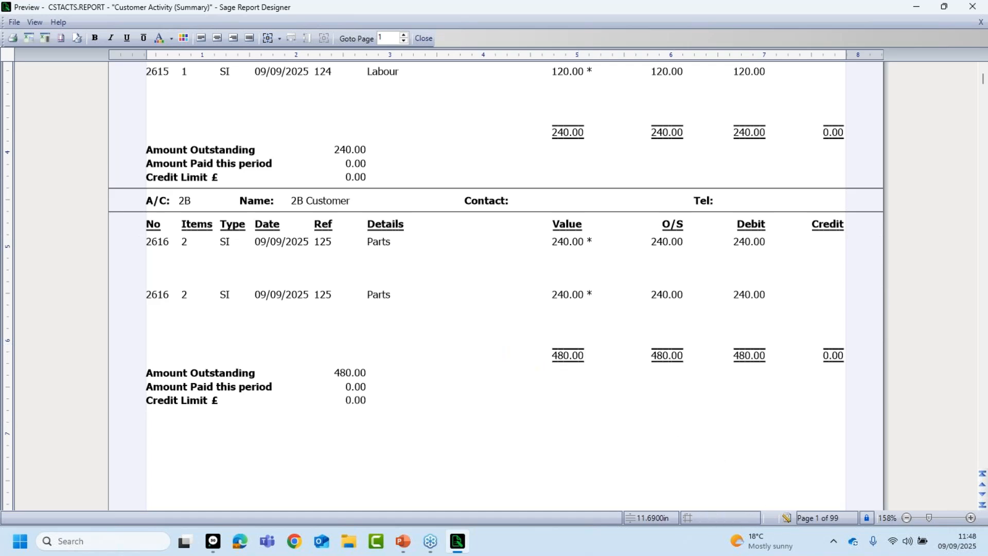
{"action": "key", "text": "alt+Tab"}
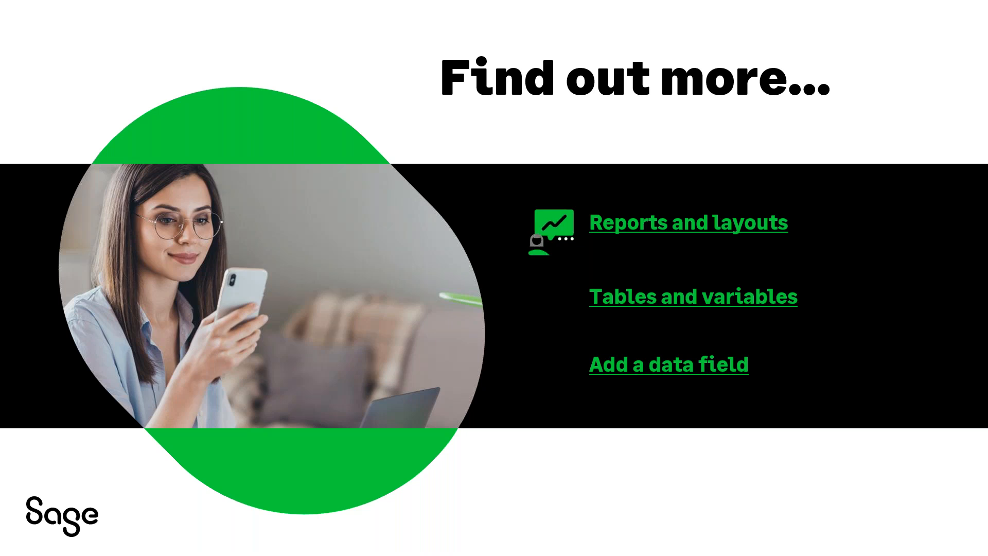
{"action": "key", "text": "Right"}
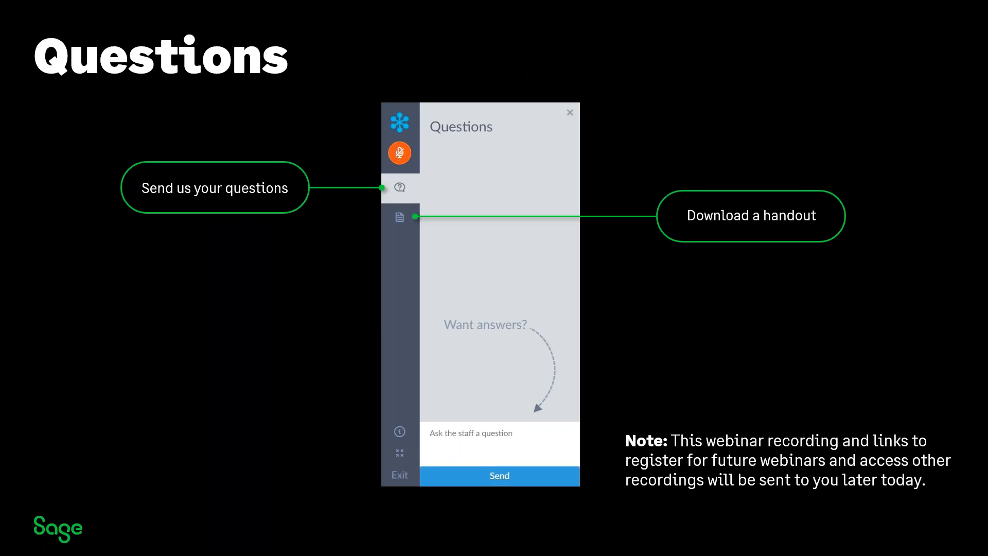